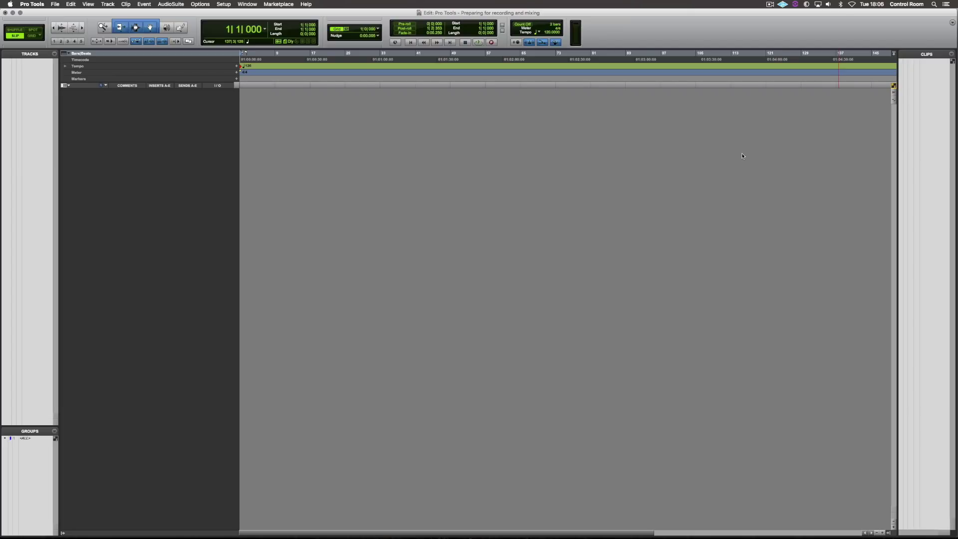
click(55, 5)
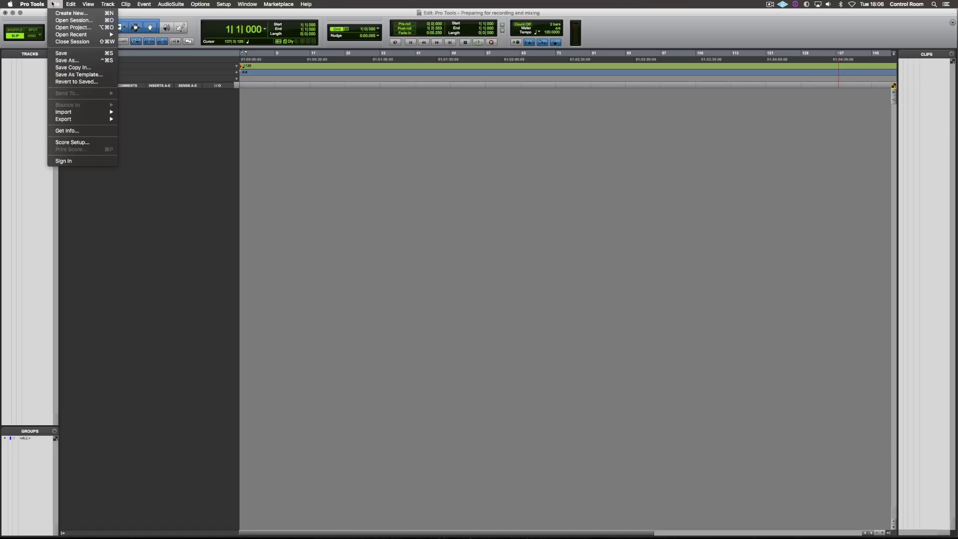
click(63, 15)
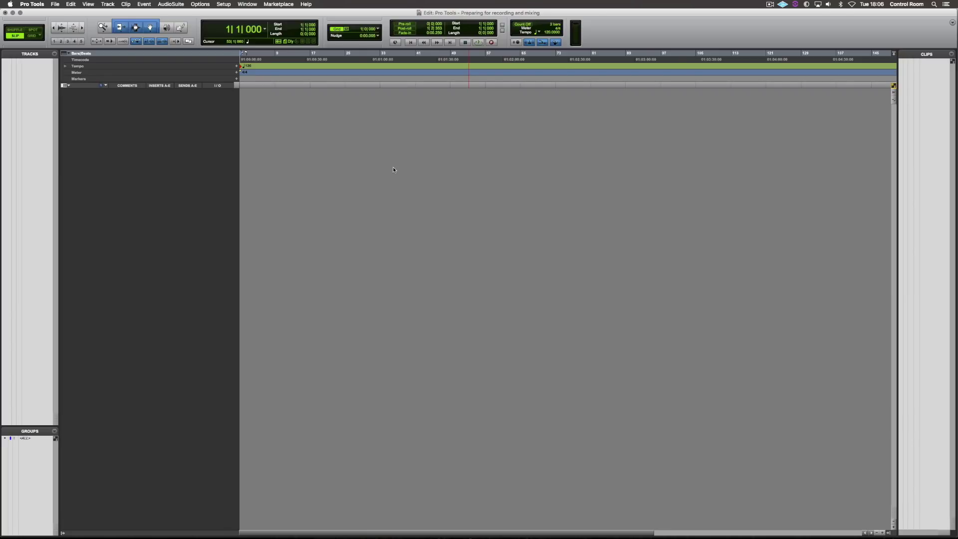
- Open the Session Setup window to review the sample rate, audio format and timecode settings
click(225, 5)
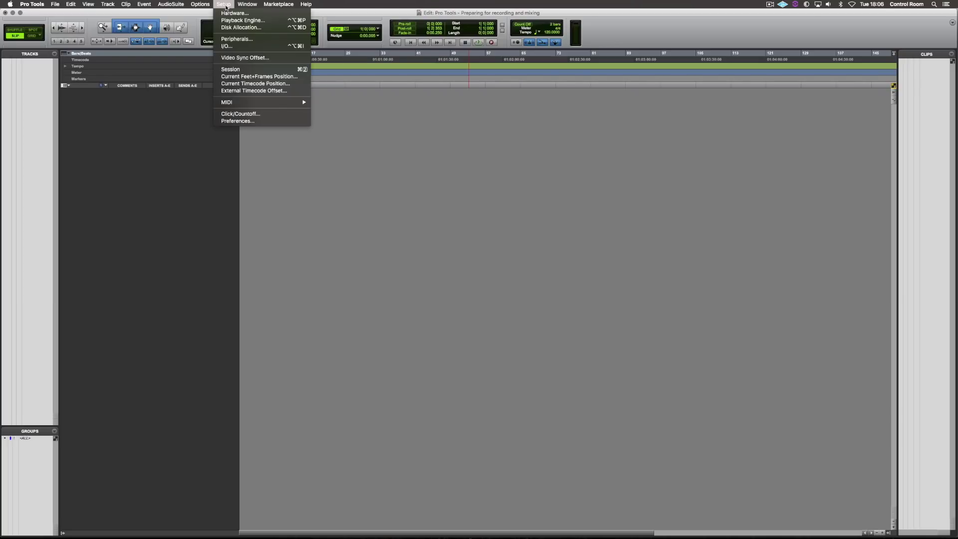
click(233, 69)
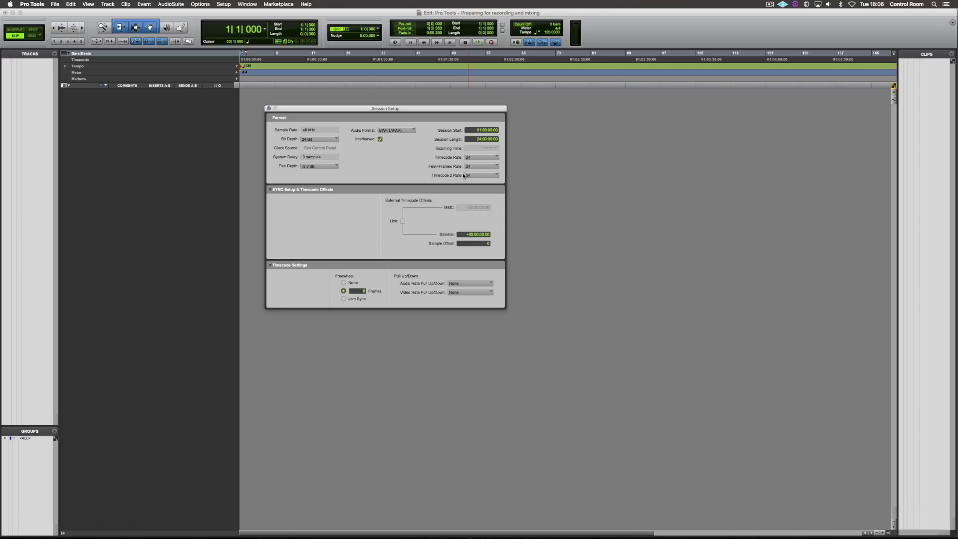
- Switch to Finder, open Test Movie.mov in QuickTime Player to inspect its movie information, and close the movie
key(super+Tab)
key(super+Tab)
key(super+Tab)
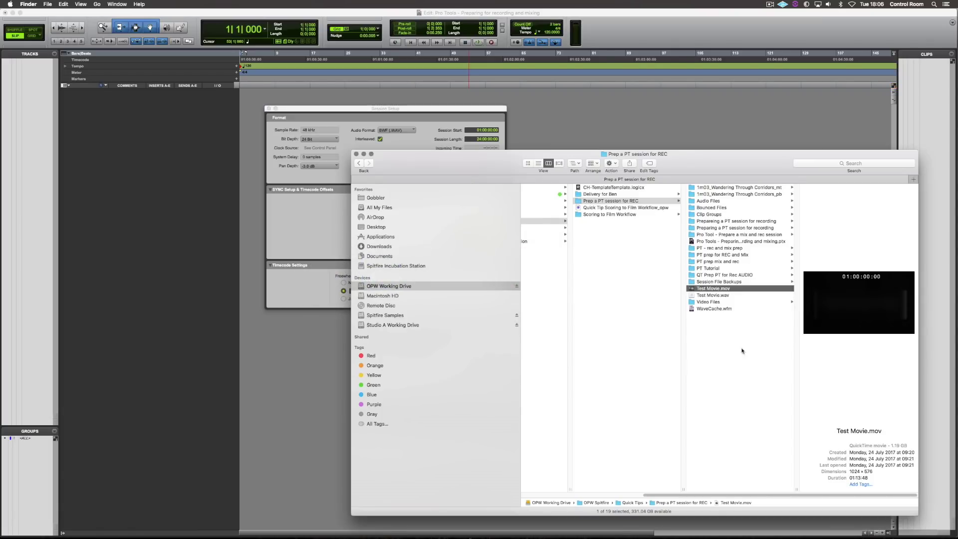
double_click(709, 289)
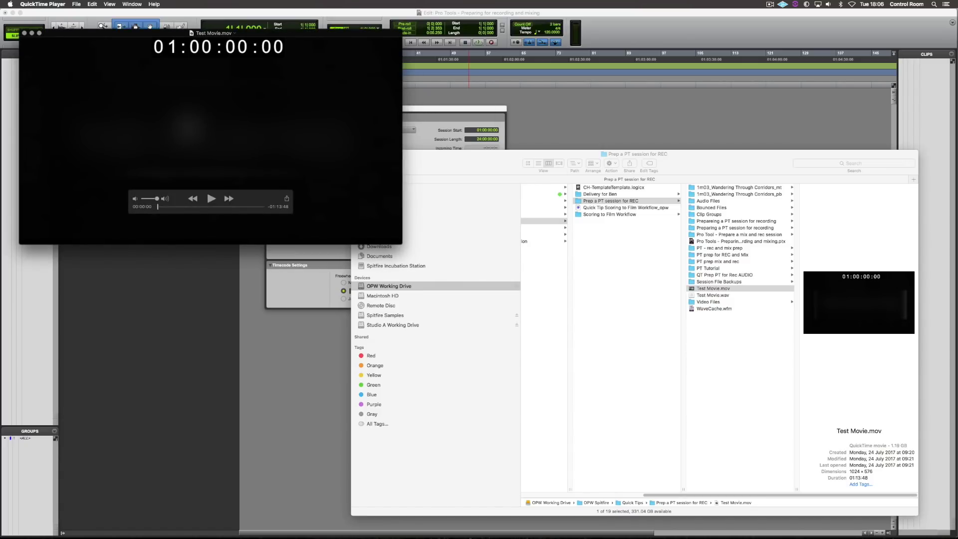
key(super+i)
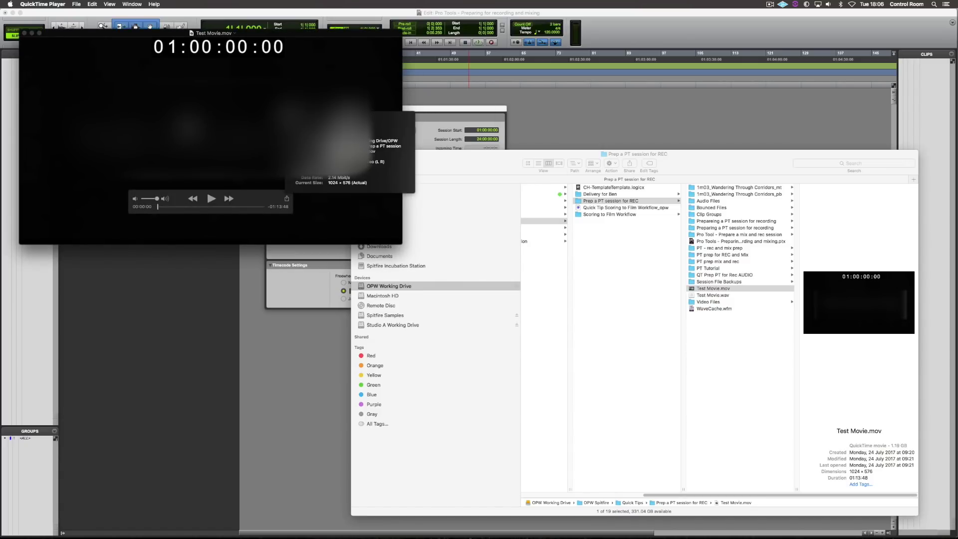
click(25, 34)
- Return to Pro Tools, compare the movie's details with the session settings, and close the Session Setup window
click(504, 166)
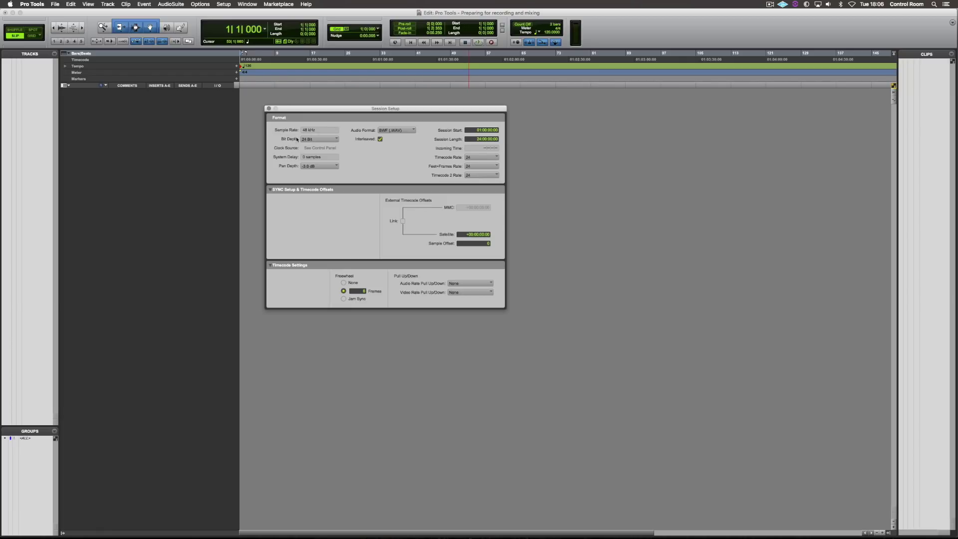
drag(302, 106, 307, 103)
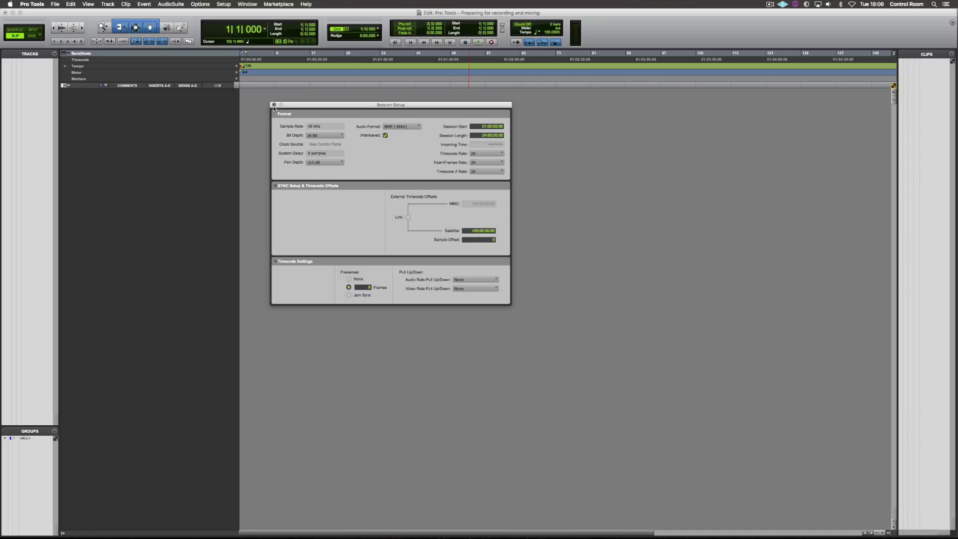
click(274, 106)
- Import Test Movie.mov as a new video track with its audio included and its location set to Spot
click(55, 4)
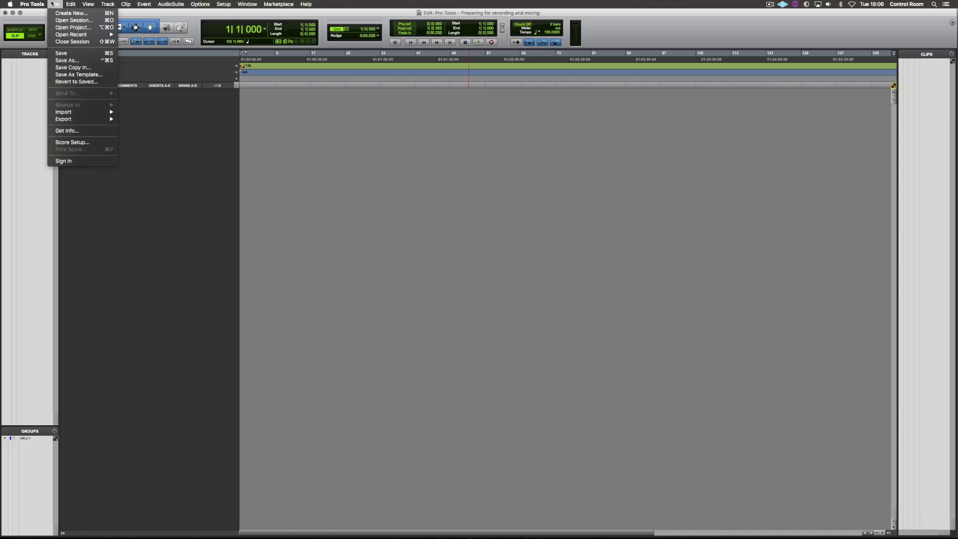
mouse_move(72, 115)
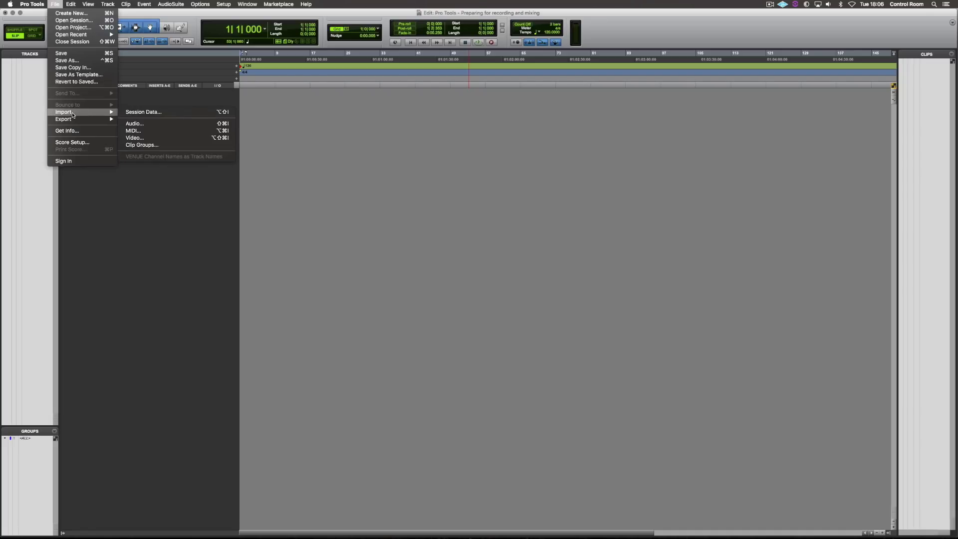
click(154, 137)
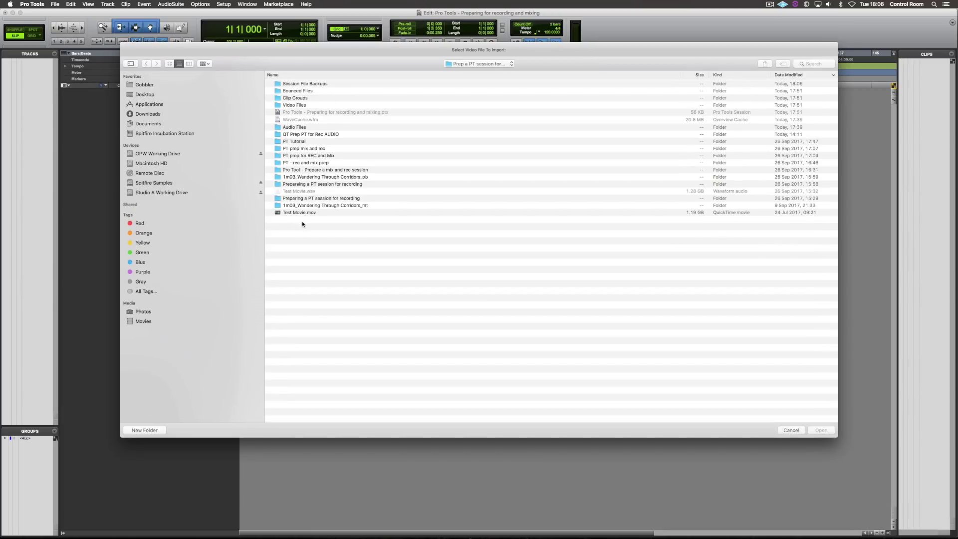
click(306, 213)
double_click(307, 213)
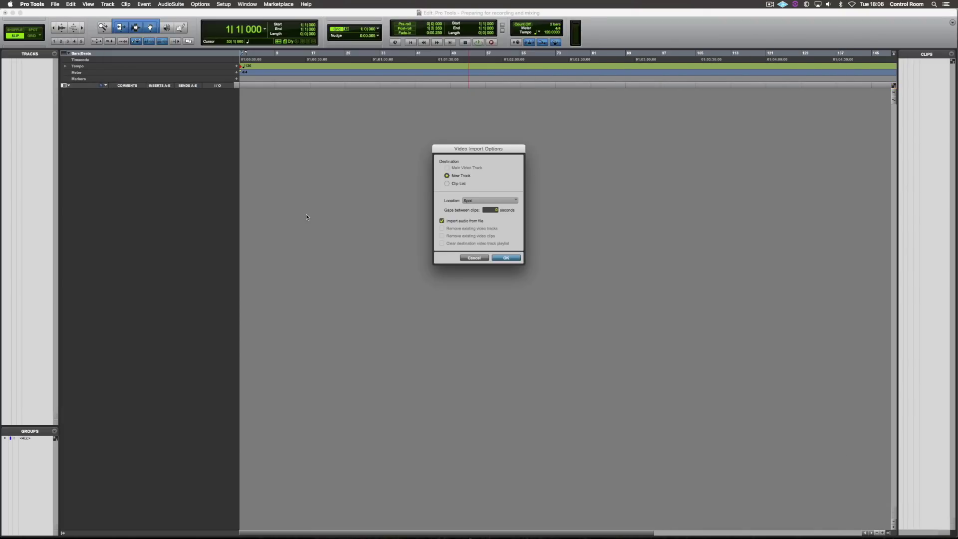
key(Return)
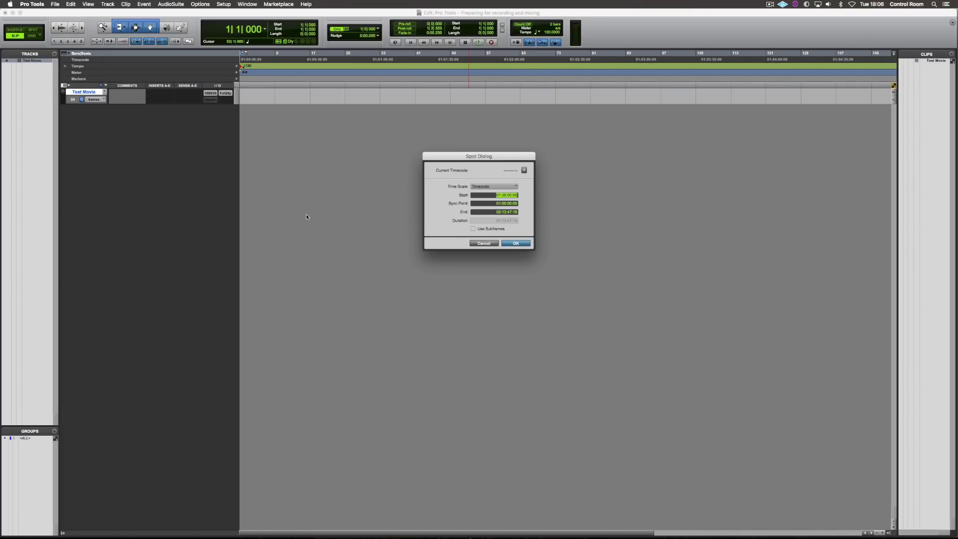
- Spot the movie at timecode 01:00:00:00 and save its extracted audio in the Audio Files folder
click(494, 186)
click(495, 172)
key(Return)
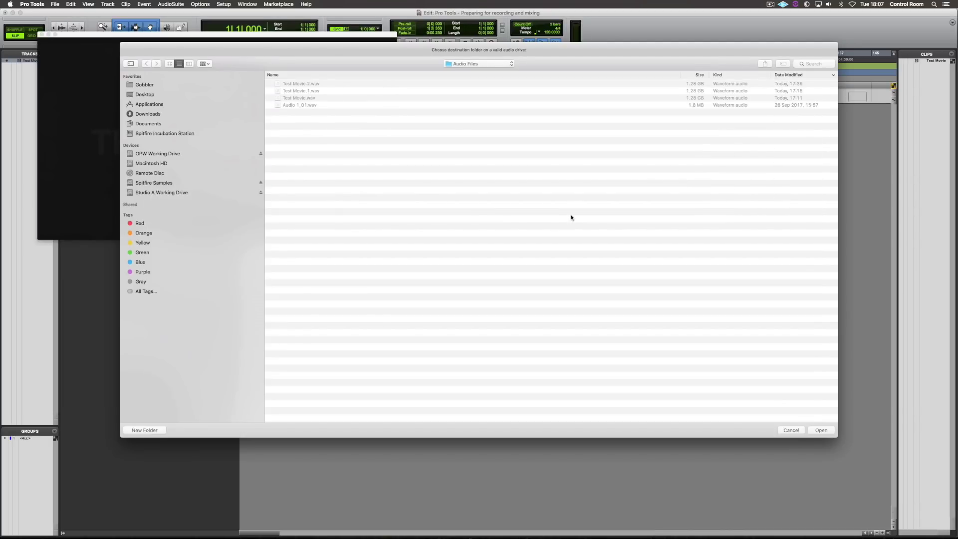
key(Return)
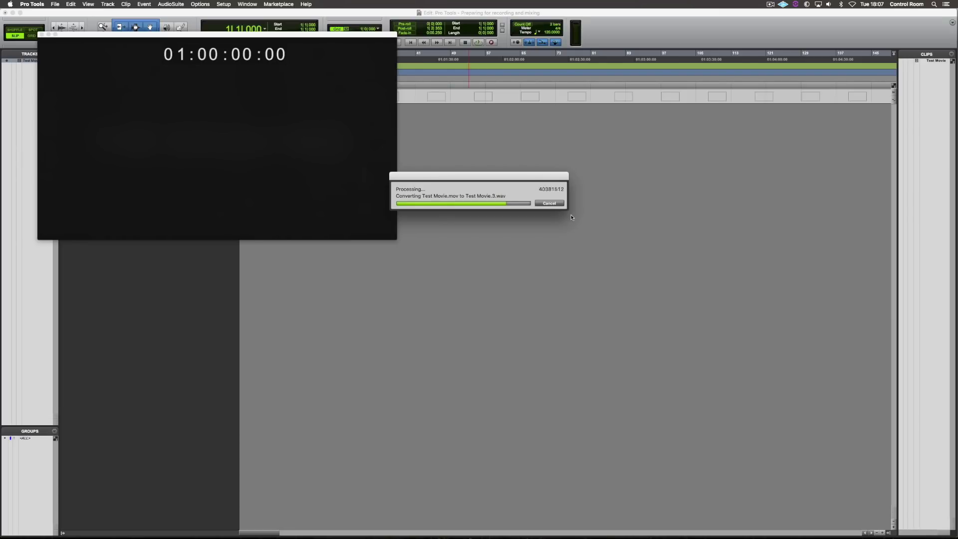
- Move the video window clear of the tracks and add a timecode sub counter below the bars and beats counter
drag(203, 37, 708, 138)
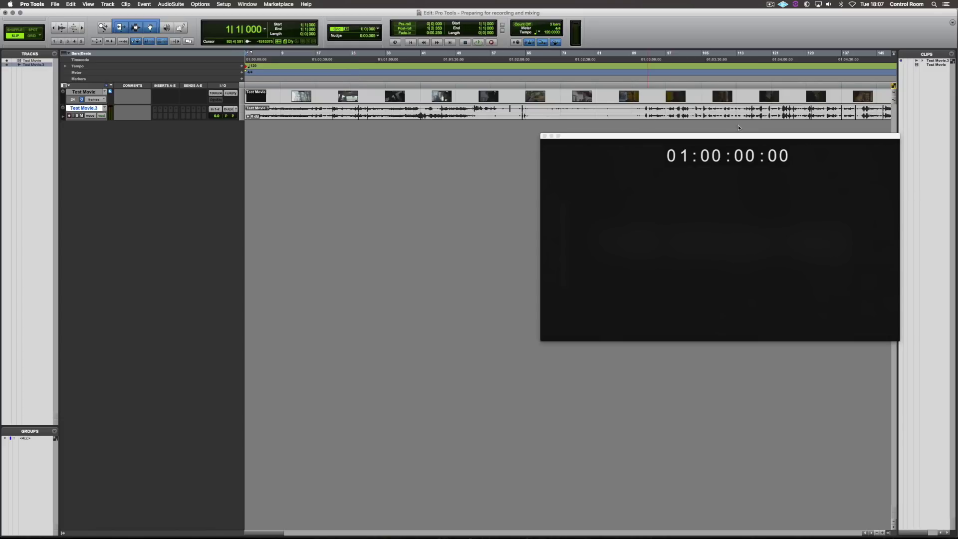
click(265, 31)
click(291, 68)
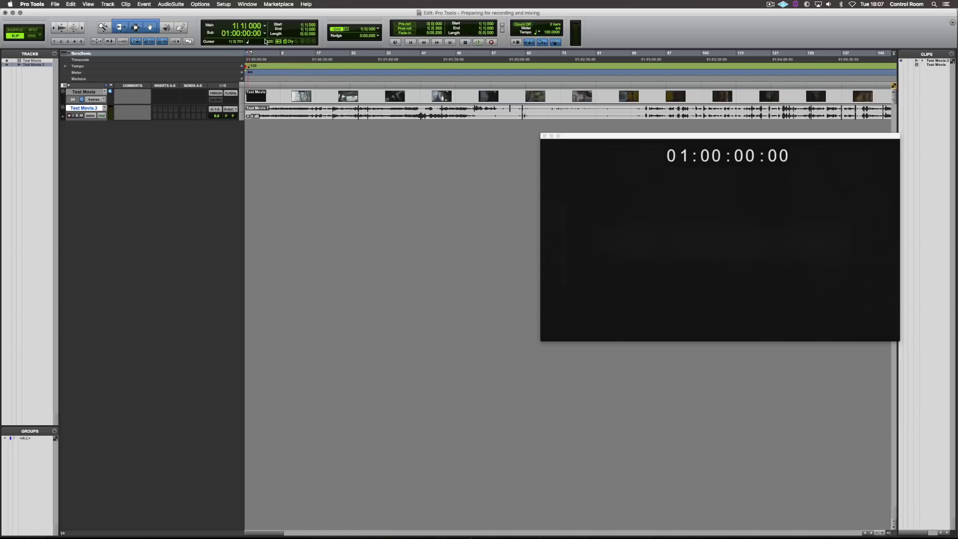
click(278, 55)
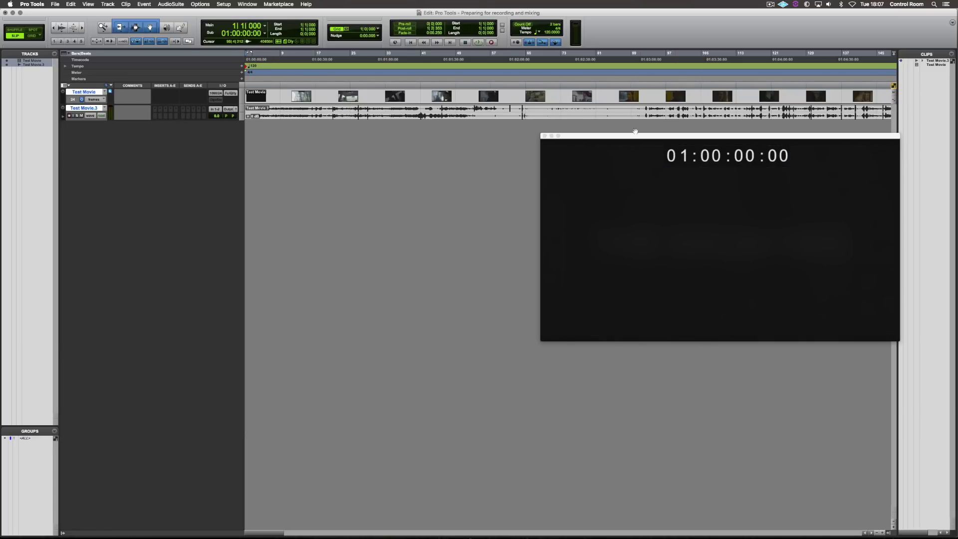
- Redefine the session's current timecode position as 01:00:00:00
click(223, 4)
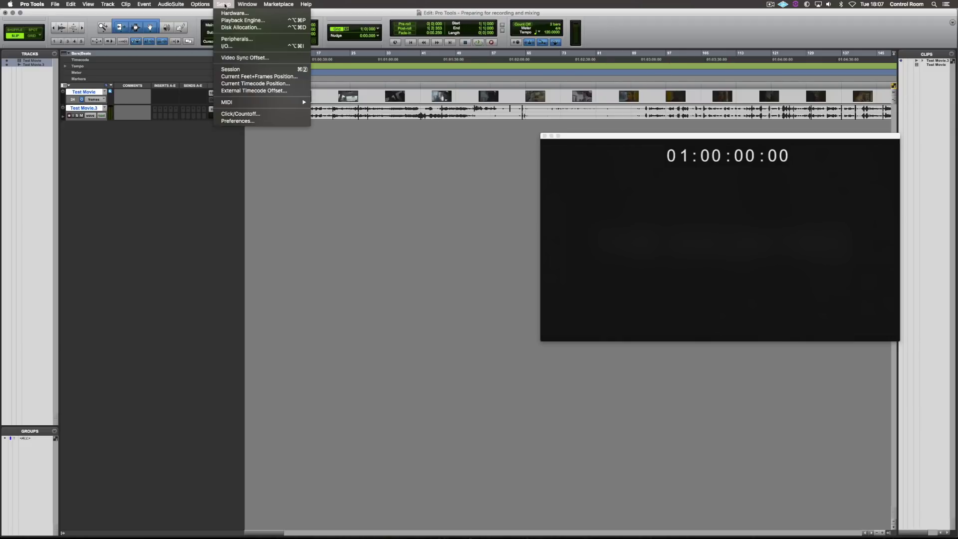
click(255, 83)
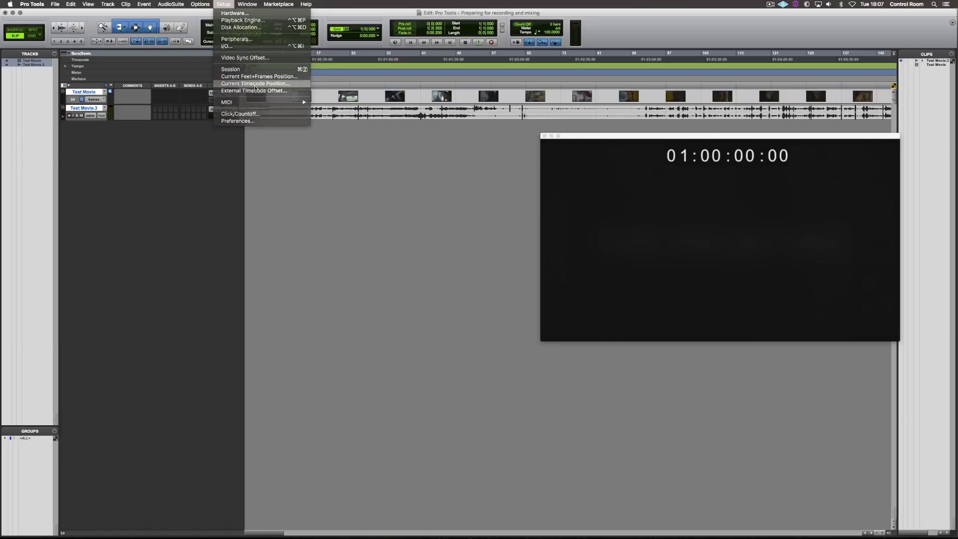
click(500, 197)
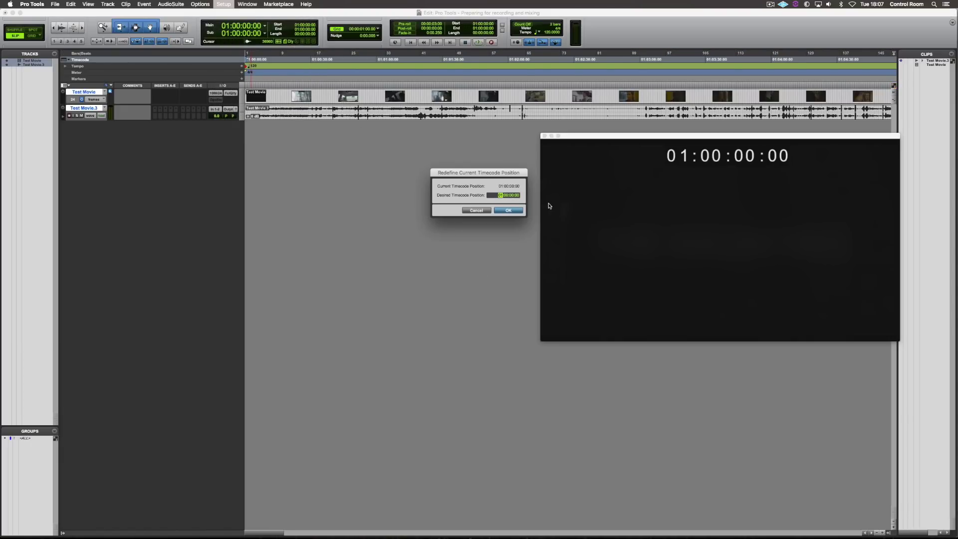
key(Return)
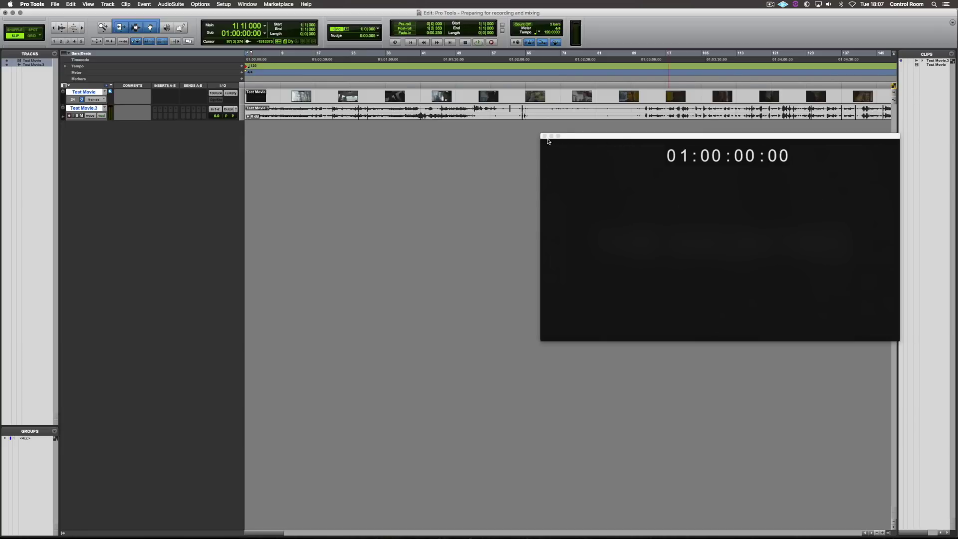
- Check the movie's burnt-in timecode against the session counter near its start and end, and close the video window
drag(301, 58, 539, 57)
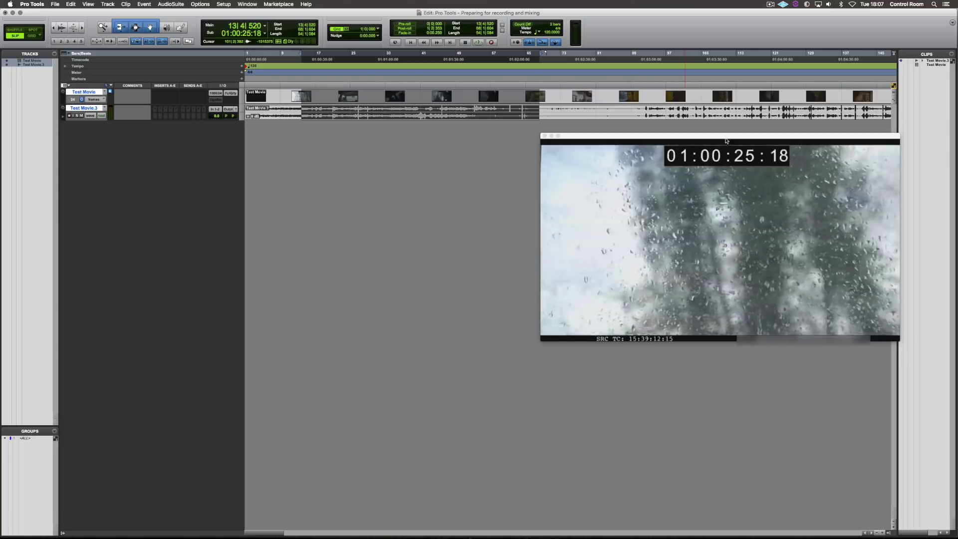
scroll(396, 220, right, 15)
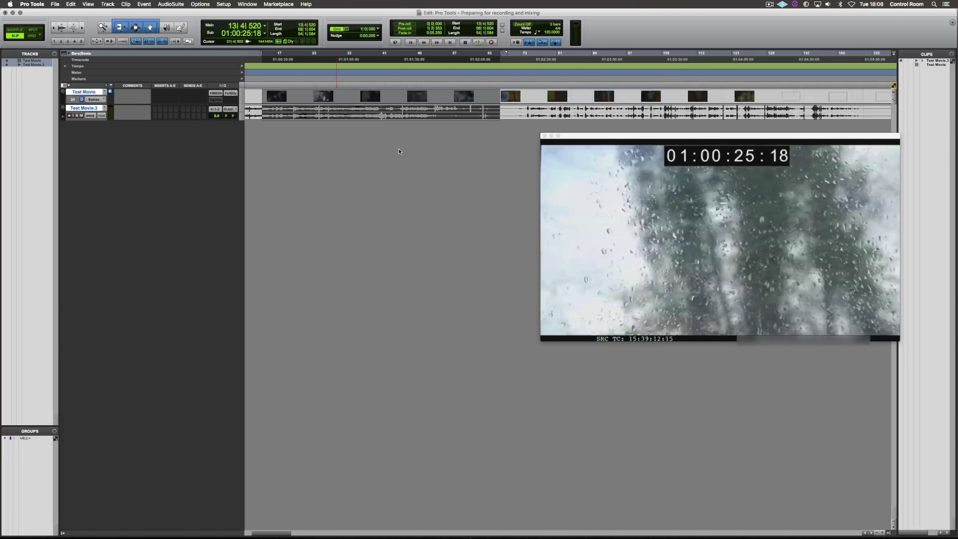
key(r)
key(r)
key(r)
key(r)
key(r)
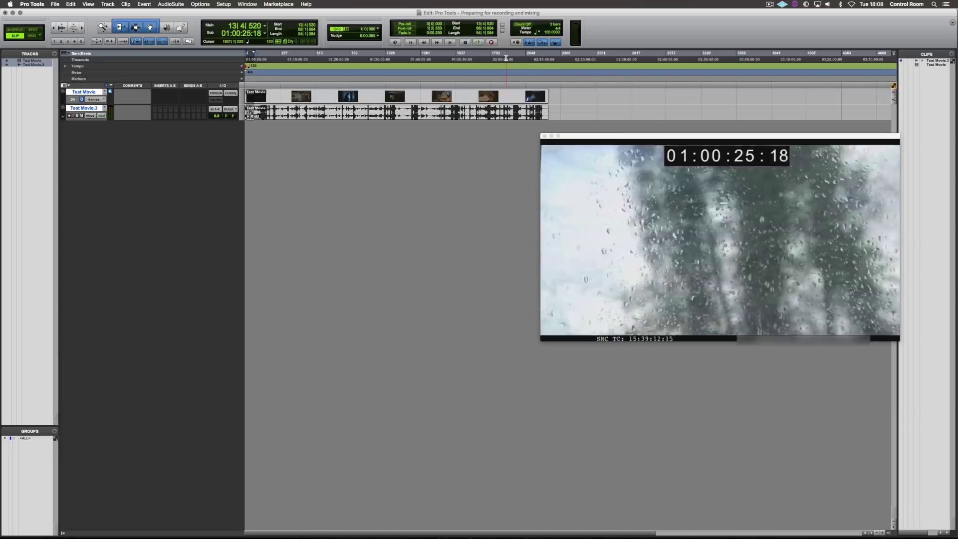
click(506, 57)
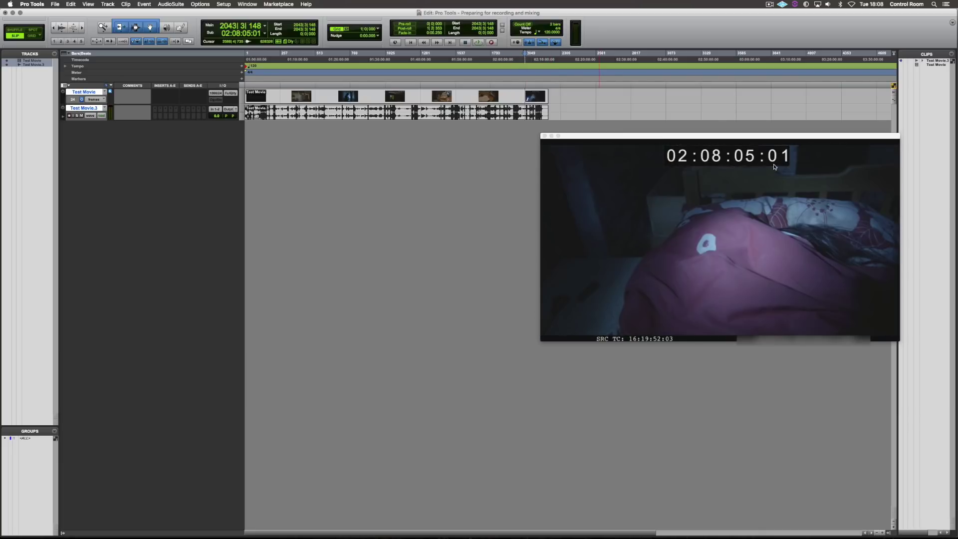
click(321, 57)
key(Return)
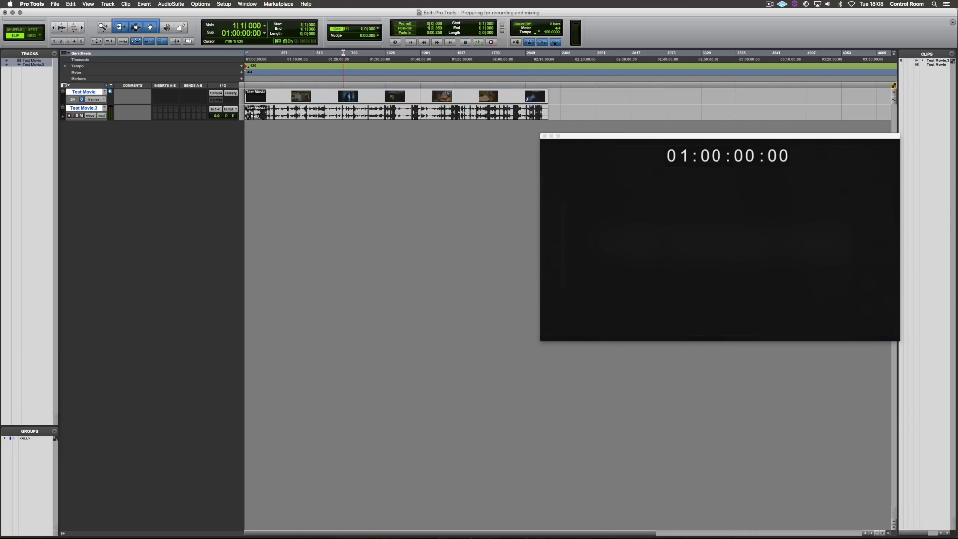
click(543, 135)
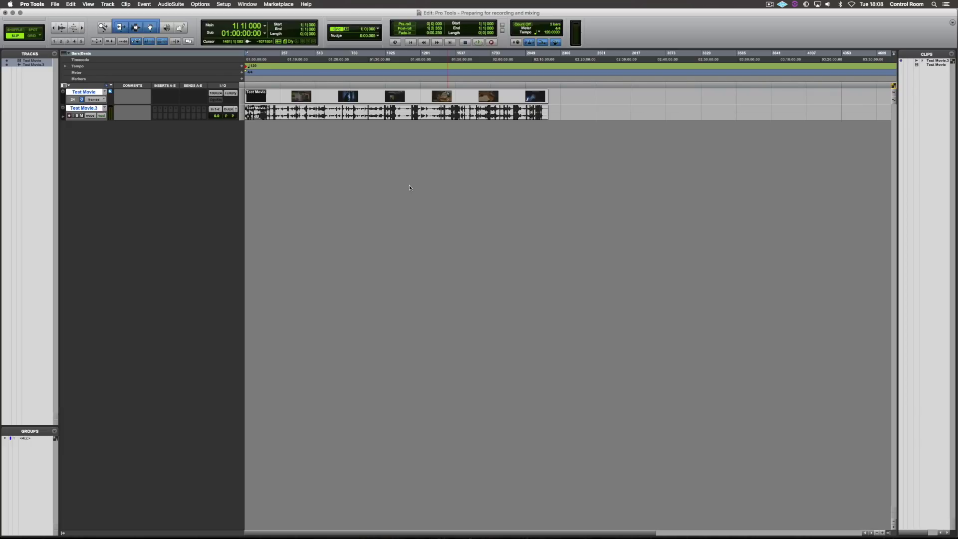
- Choose THT1m03_midi_0105201675.mid from the 1m03_Wandering Through Corridors folder for MIDI import
click(54, 5)
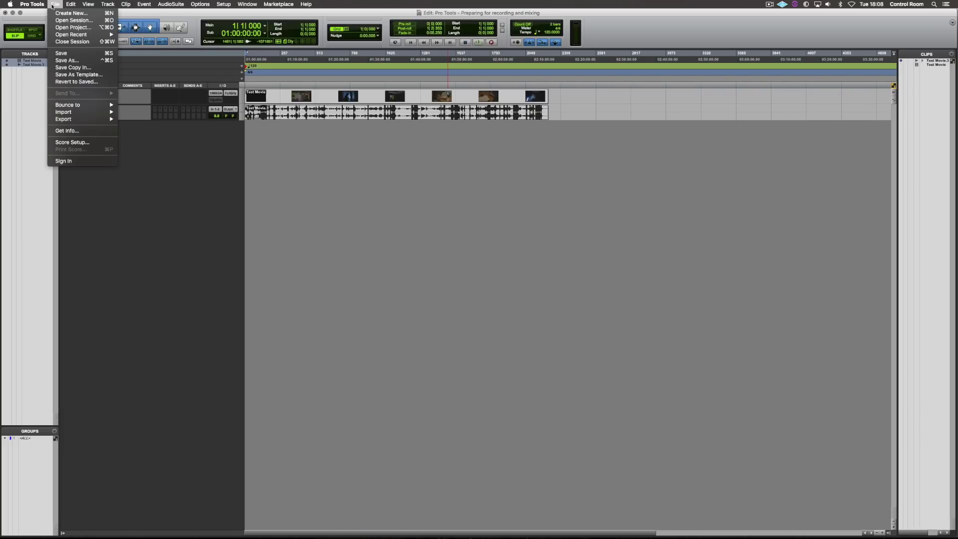
mouse_move(86, 111)
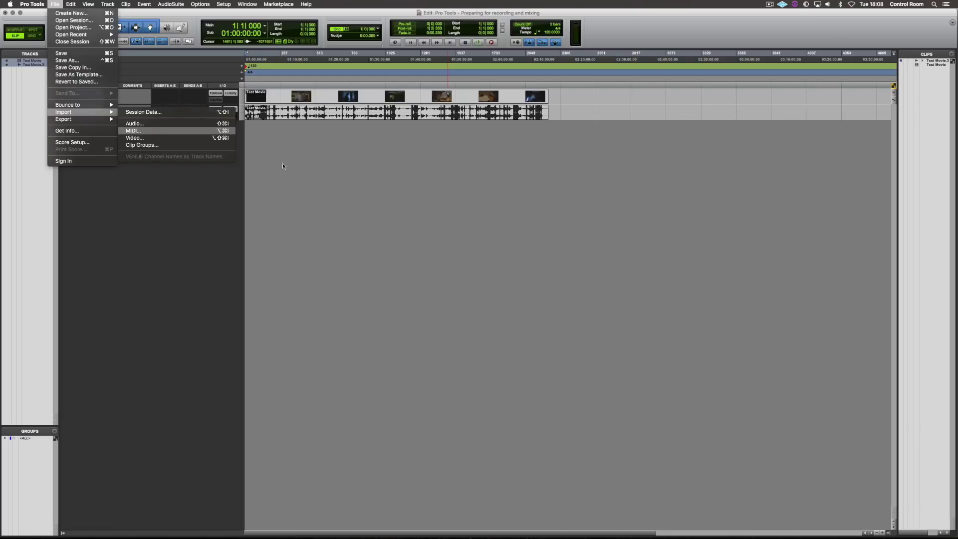
click(152, 132)
double_click(344, 176)
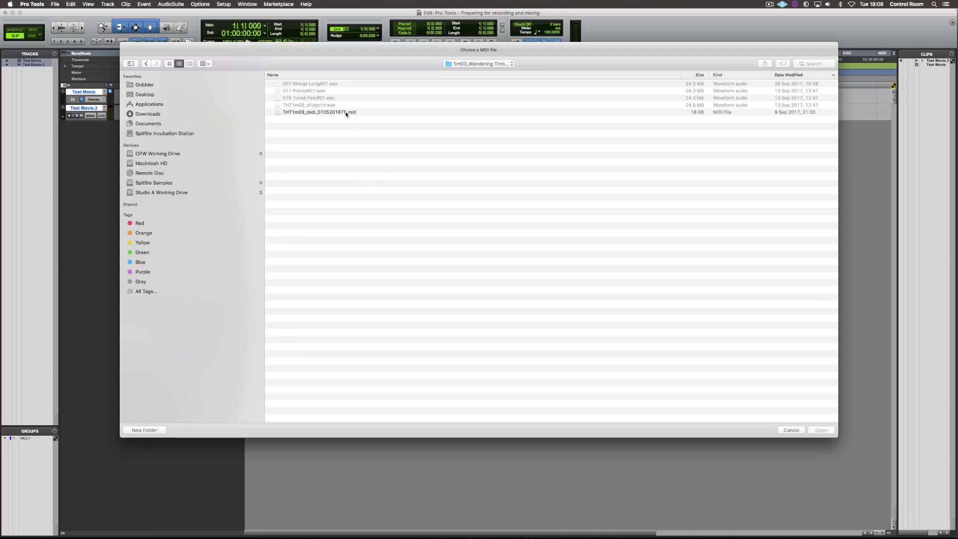
click(346, 112)
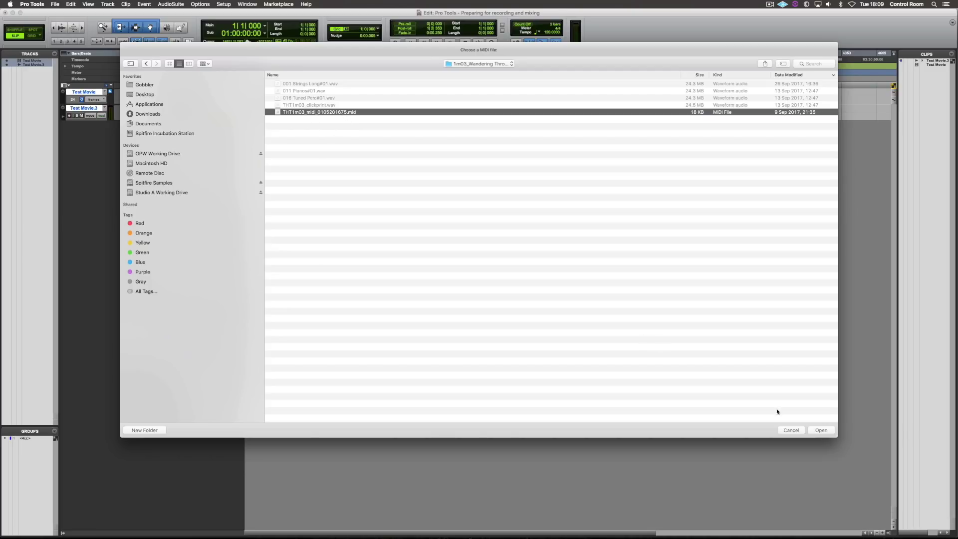
click(822, 430)
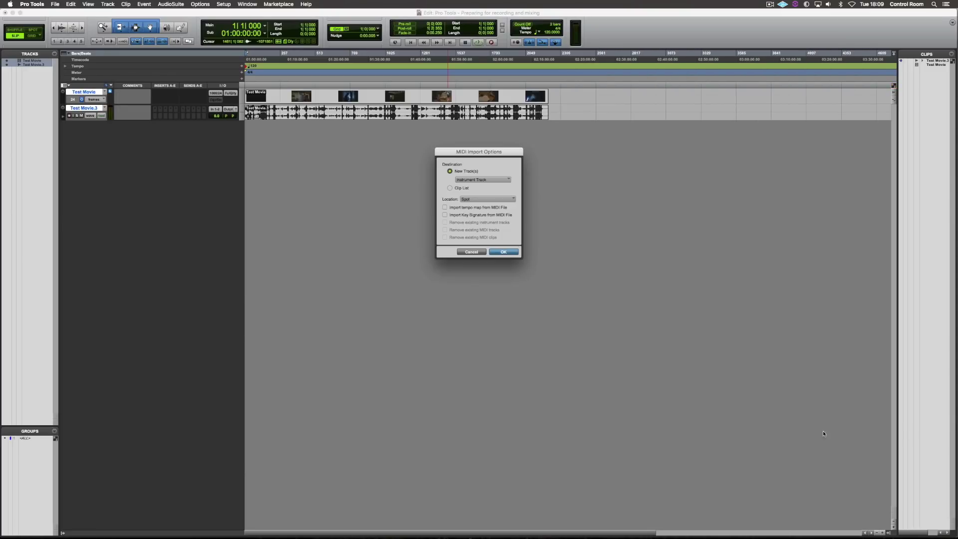
- Include the tempo map and key signature in the MIDI import to new instrument tracks, with the location set to Spot
click(445, 208)
click(445, 215)
click(502, 252)
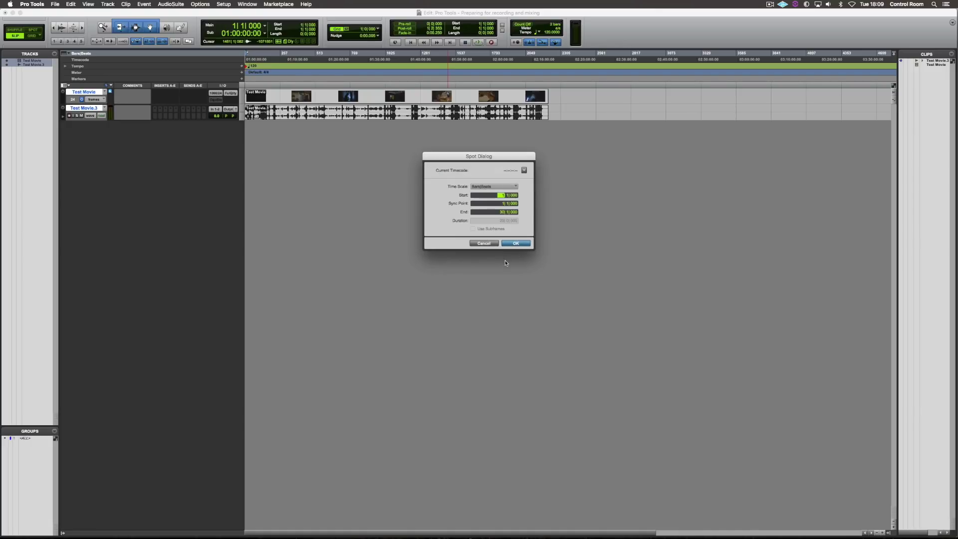
- Spot the imported MIDI at timecode 01:05:20:16
click(484, 188)
click(501, 197)
click(500, 196)
key(Right)
text(20)
click(516, 244)
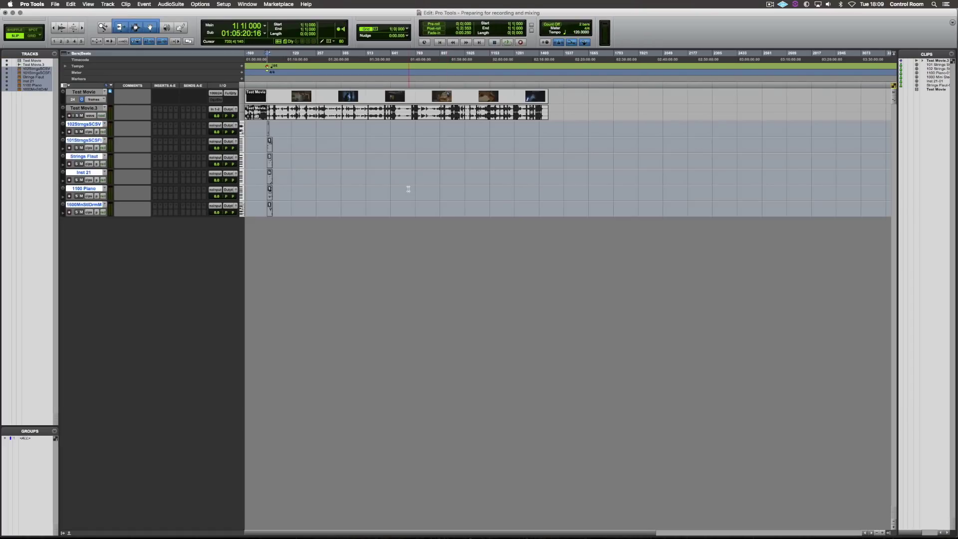
- Add a tempo change of 85 BPM at location 1|1|000, snapped to the bar
key(super+bracketright)
key(super+bracketright)
key(super+bracketright)
key(super+bracketright)
key(super+bracketright)
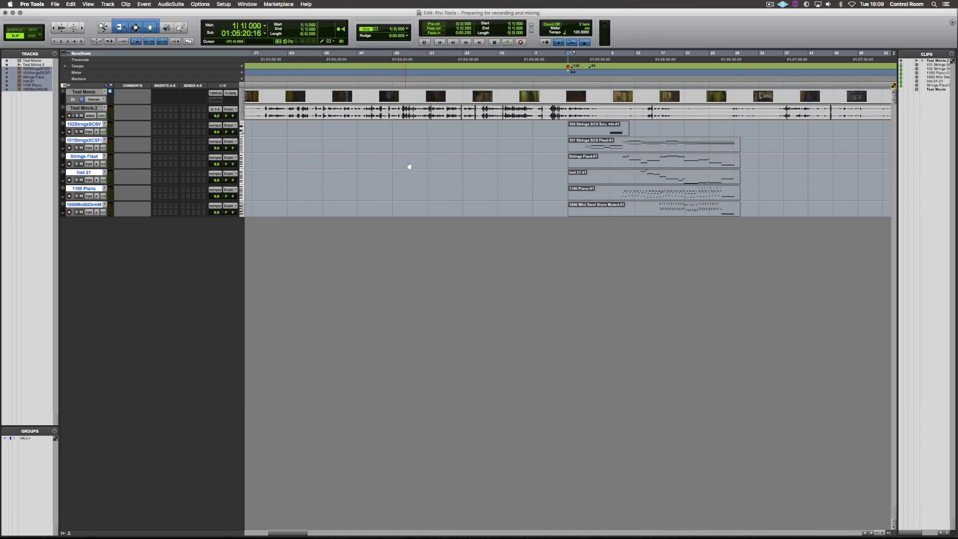
key(super+bracketleft)
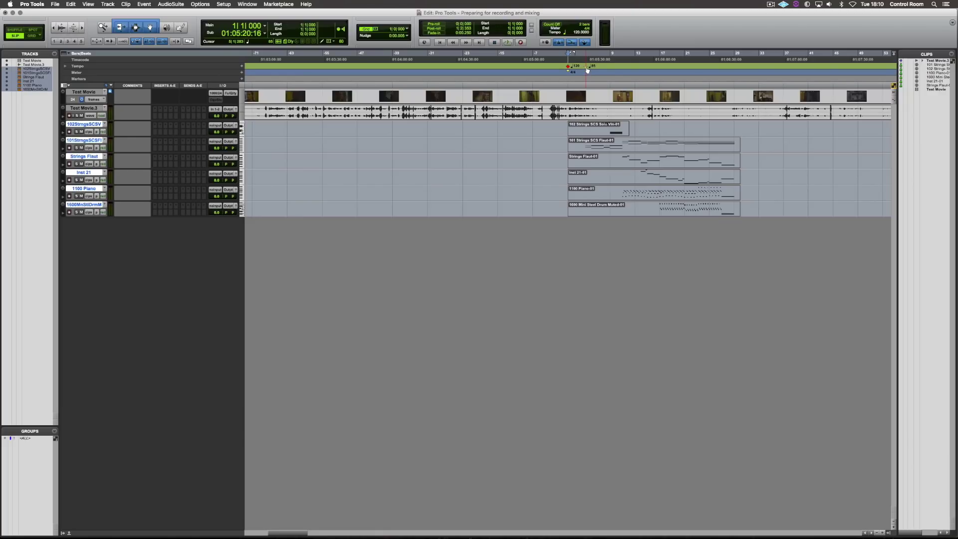
click(242, 65)
text(85)
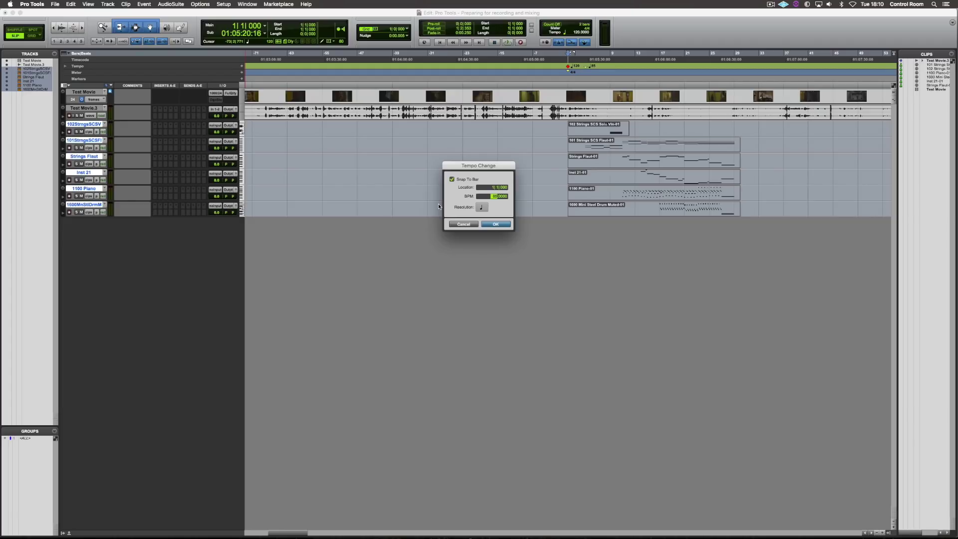
key(Return)
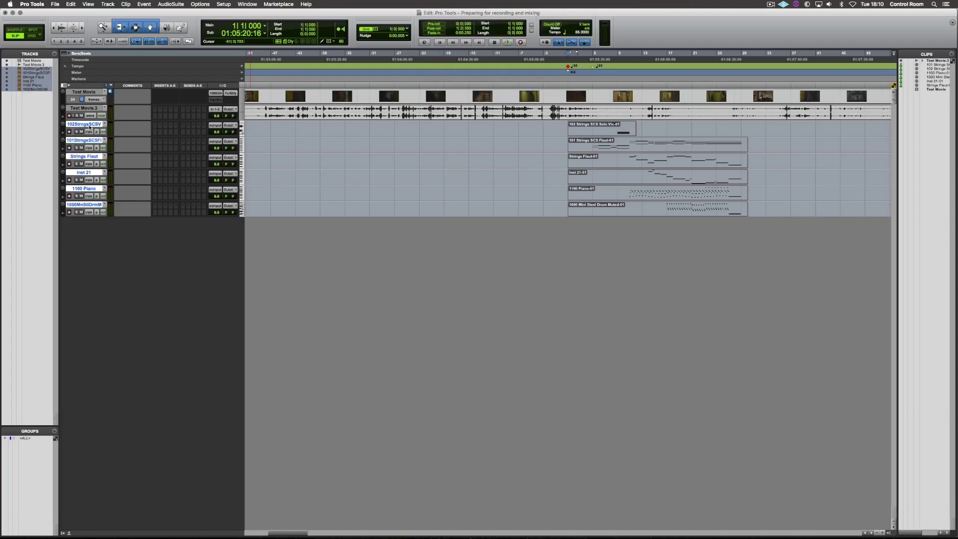
- Delete the six imported MIDI instrument tracks together with their active clips
right_click(90, 126)
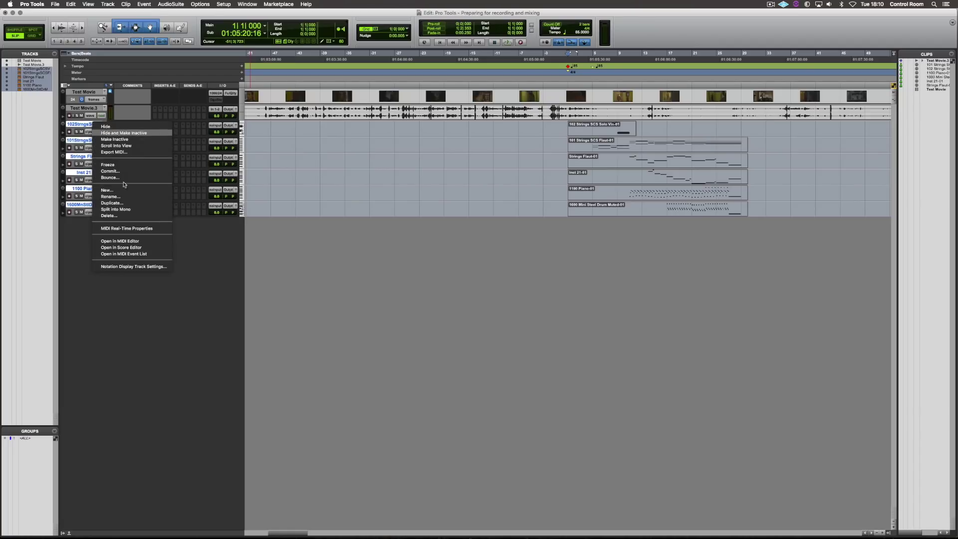
click(113, 217)
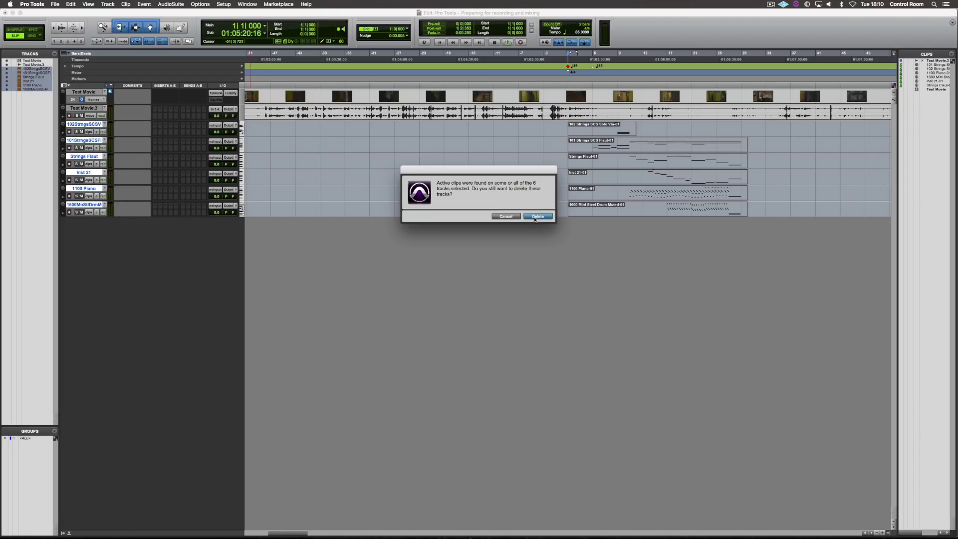
click(534, 216)
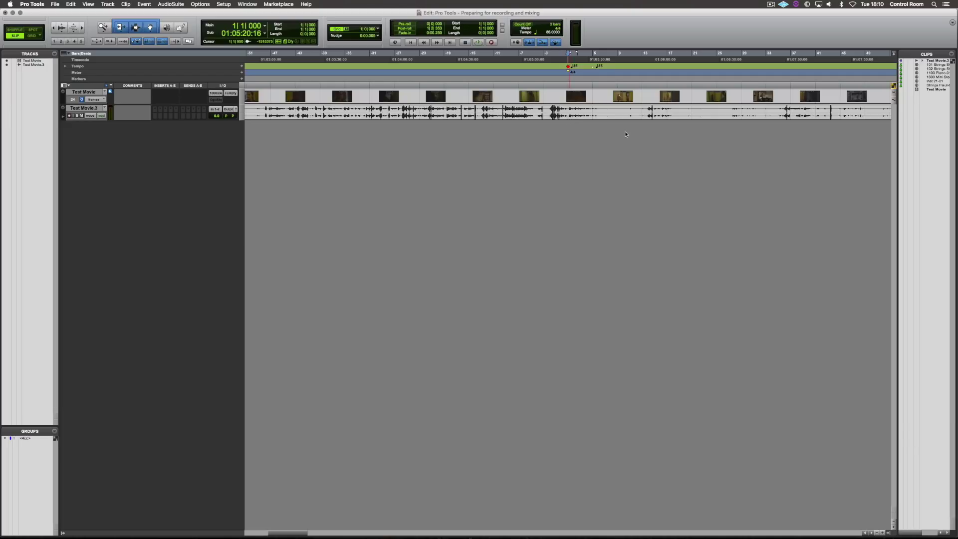
- Select all unused clips in the clip list and clear them from the session
click(952, 53)
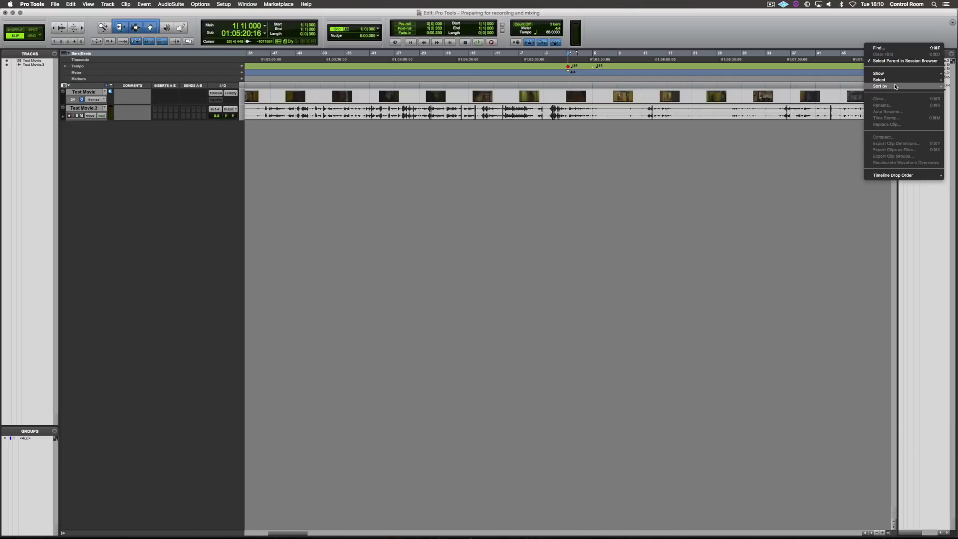
mouse_move(895, 84)
click(795, 88)
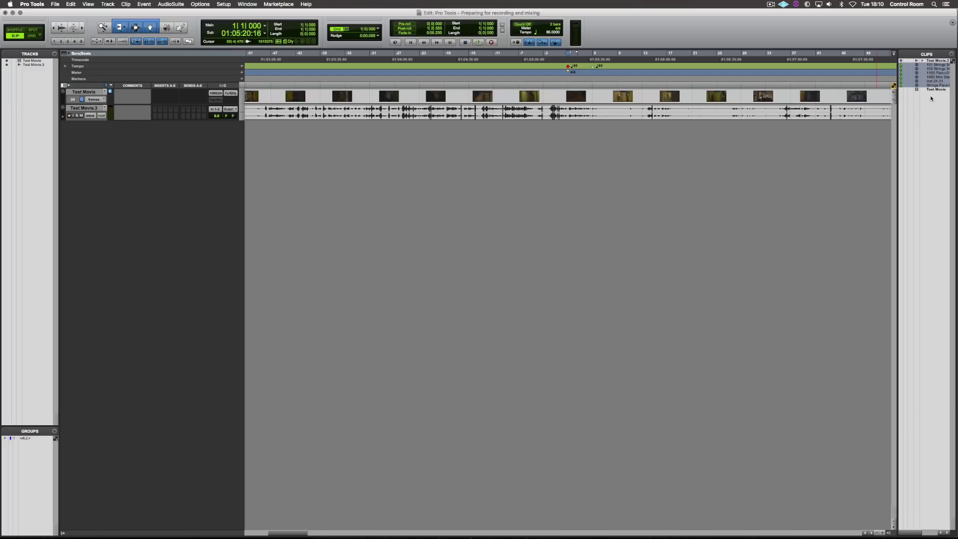
key(super+shift+b)
key(Return)
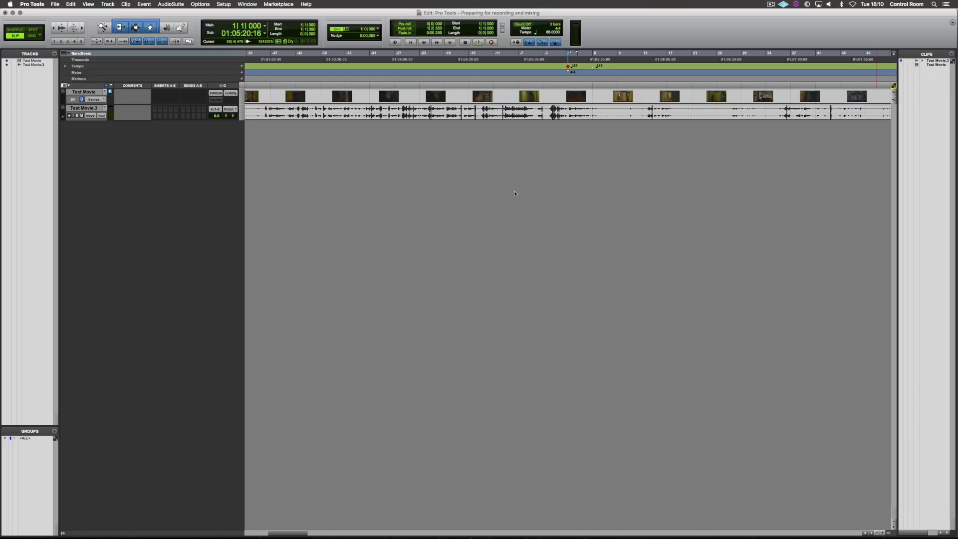
- Import the Strings Long, Pianos, Tuned Perc and clickprint WAV files from the 1m03 folder to new tracks at the current selection
click(55, 4)
mouse_move(63, 112)
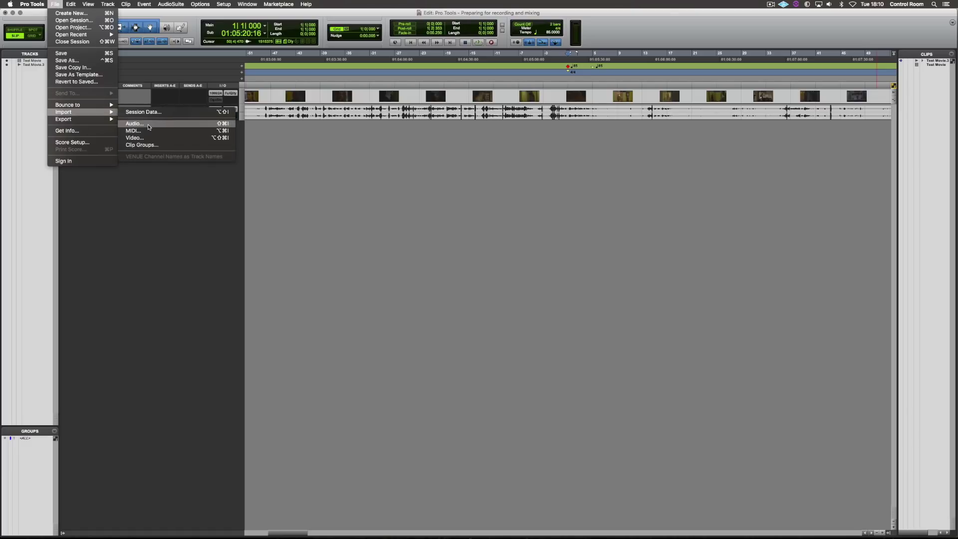
click(149, 124)
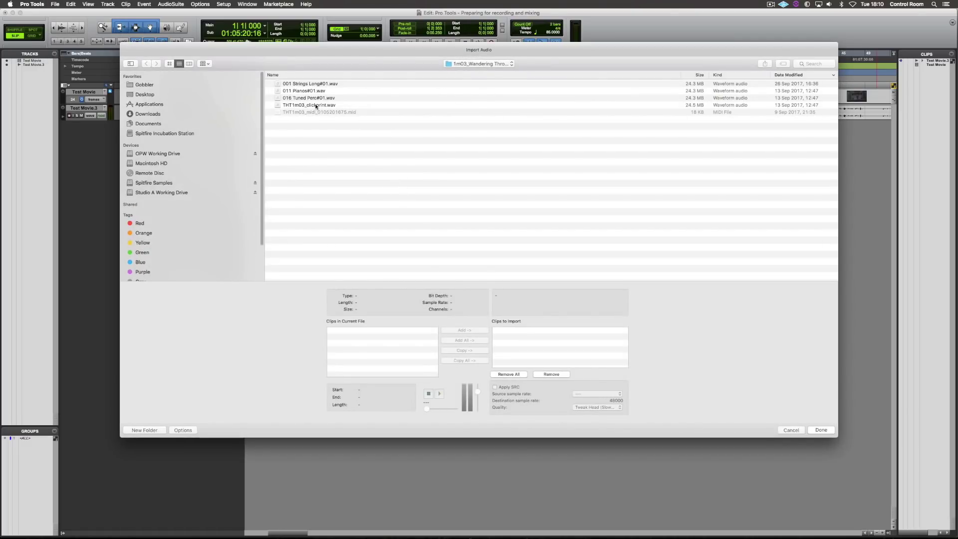
click(316, 105)
shift+click(319, 85)
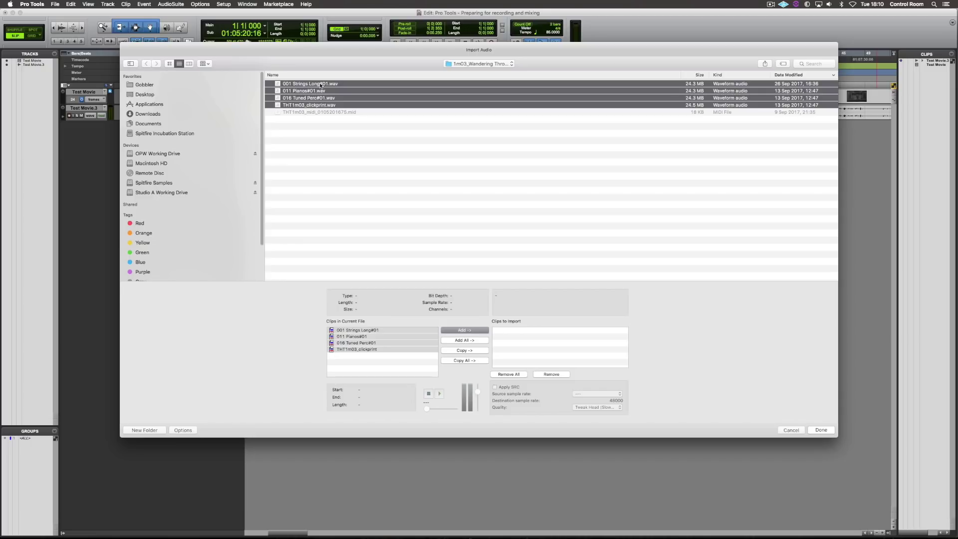
click(464, 340)
click(824, 432)
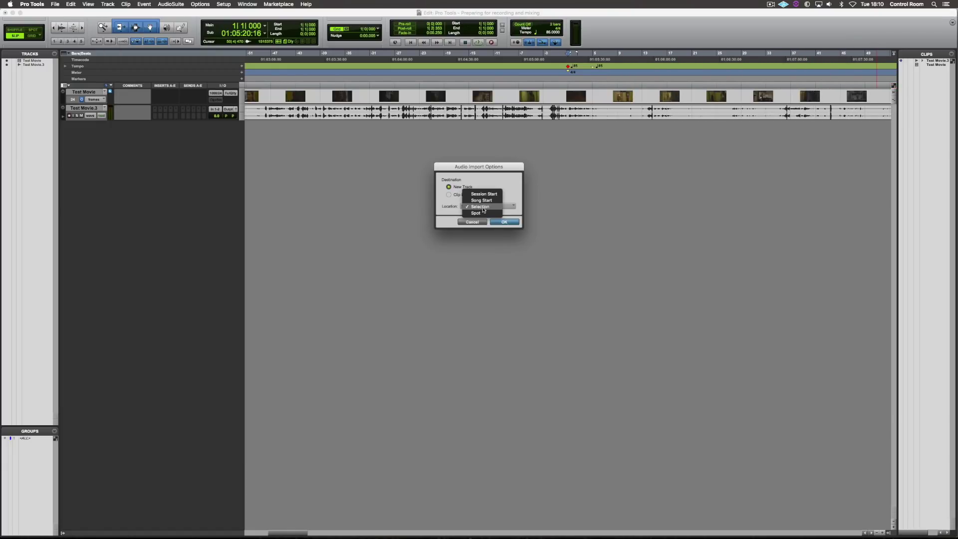
click(483, 208)
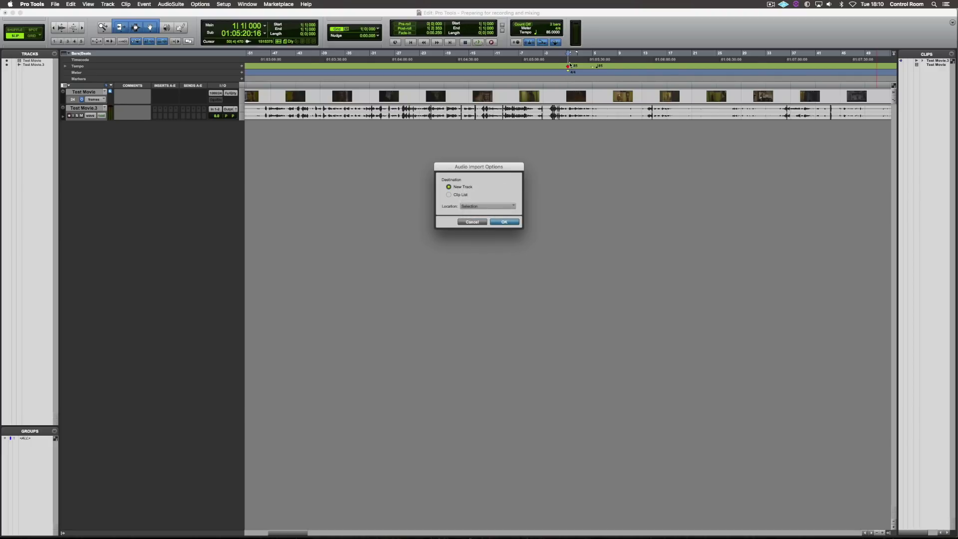
click(504, 222)
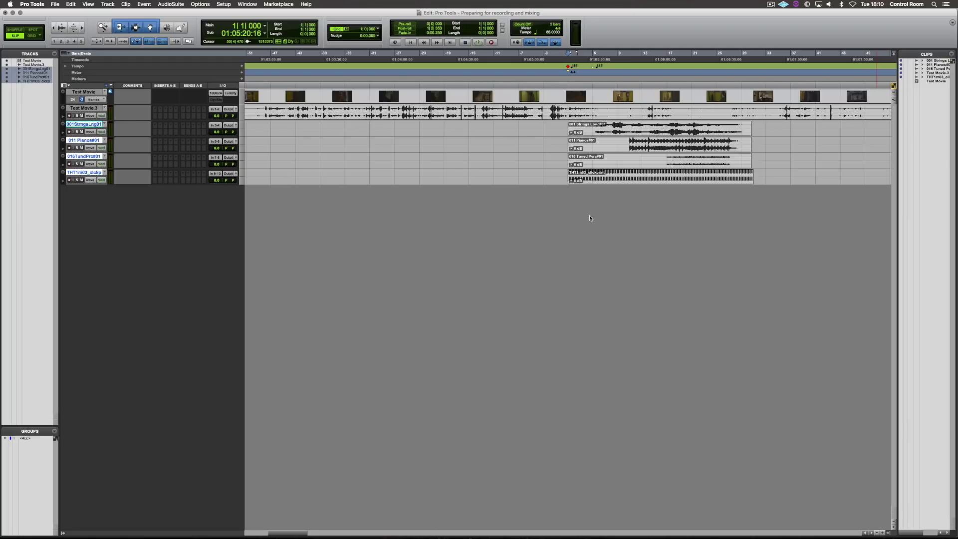
- Enlarge the view of the imported stems and create a click track below them
key(super+bracketright)
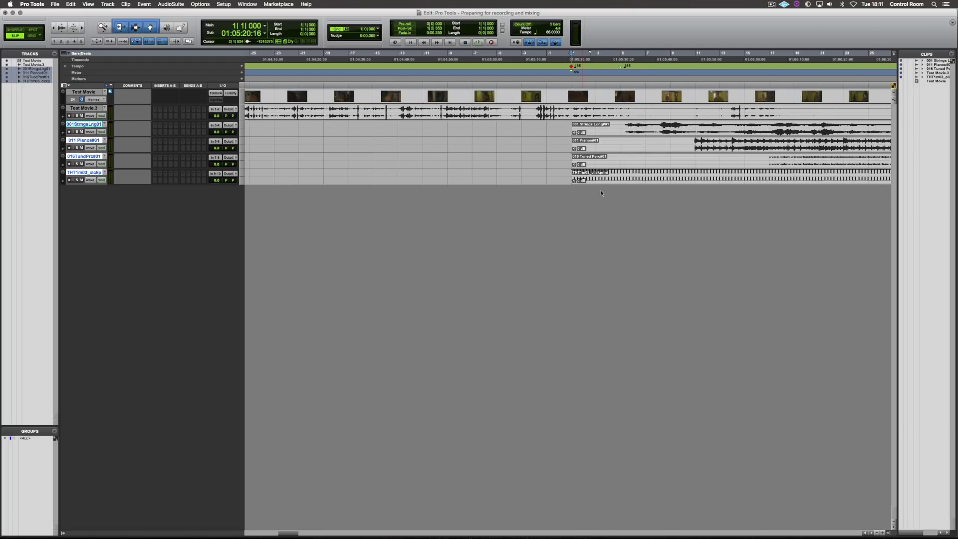
key(super+alt+bracketright)
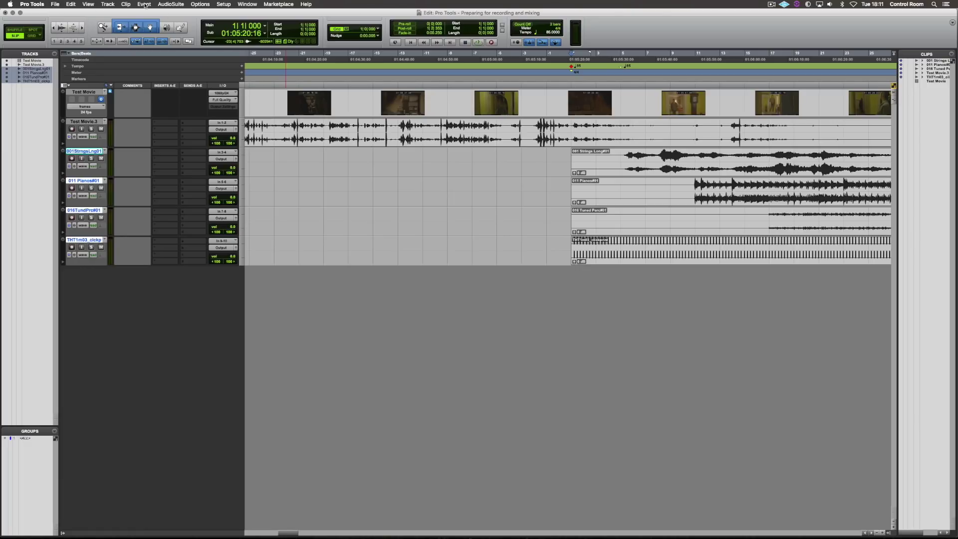
click(108, 4)
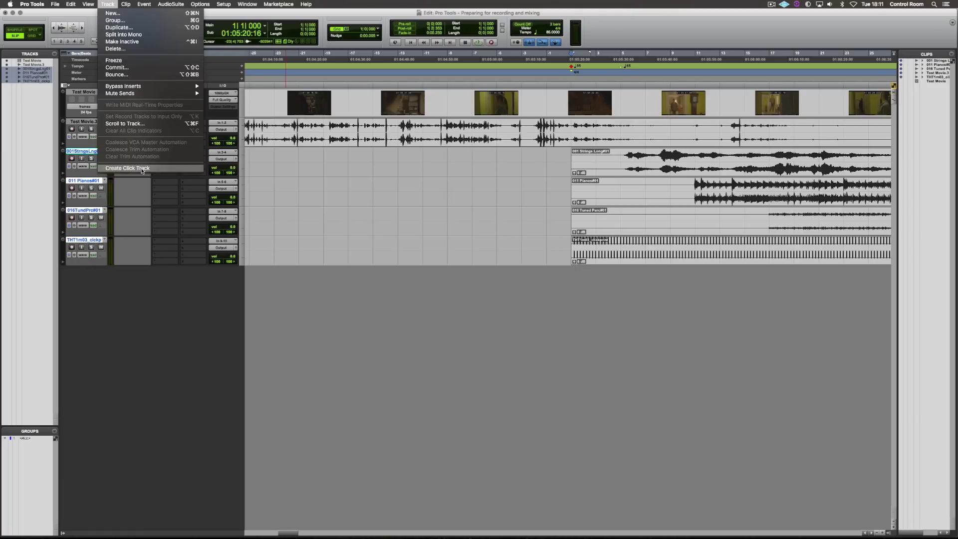
click(143, 169)
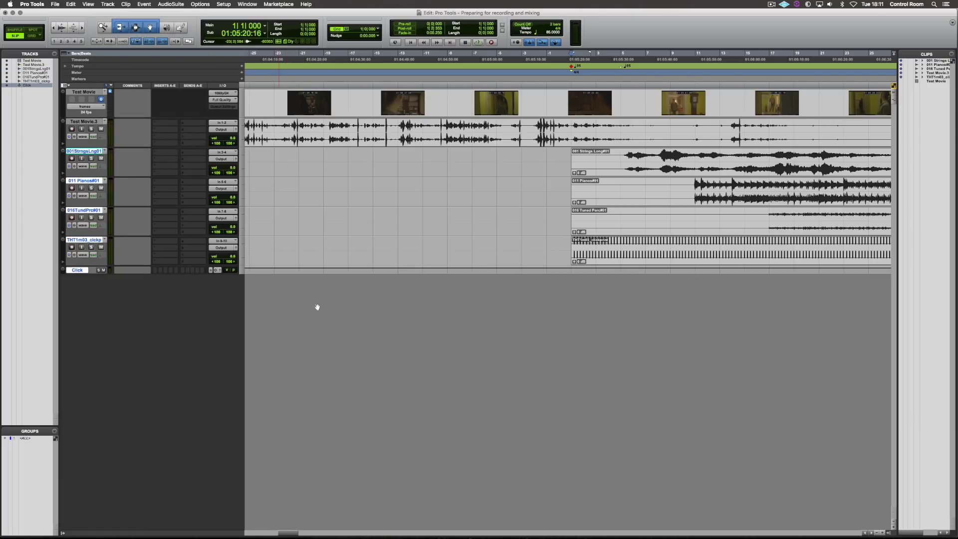
- In the Click track's Click II plug-in, set Click 1 to MPC Click and choose a Classic sound for Click 2, and close the plug-in
click(154, 270)
drag(527, 190, 455, 194)
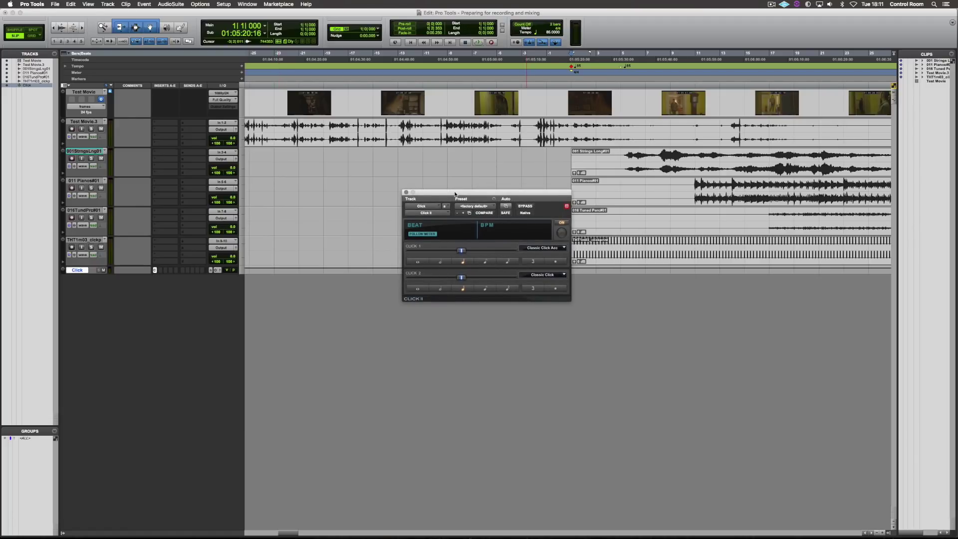
click(531, 248)
click(532, 270)
click(544, 248)
mouse_move(537, 267)
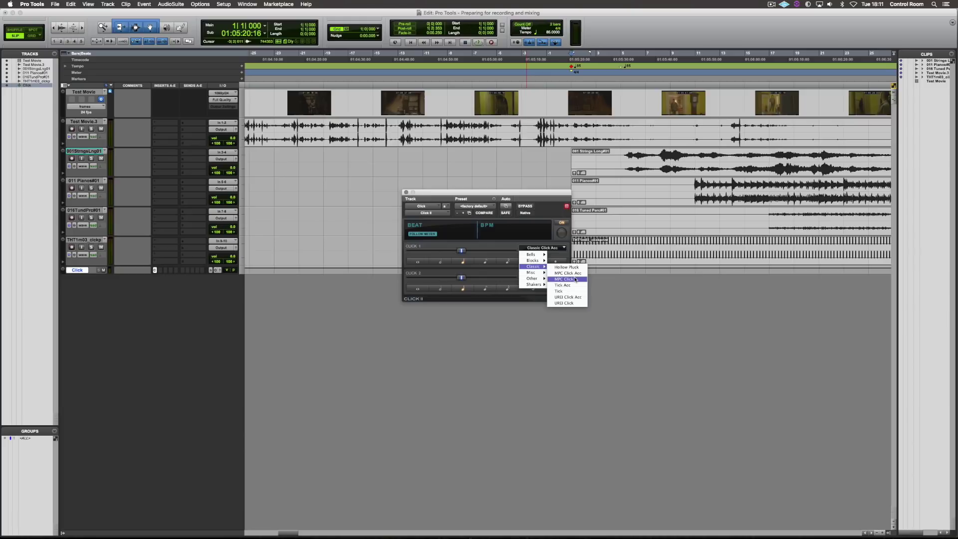
click(573, 282)
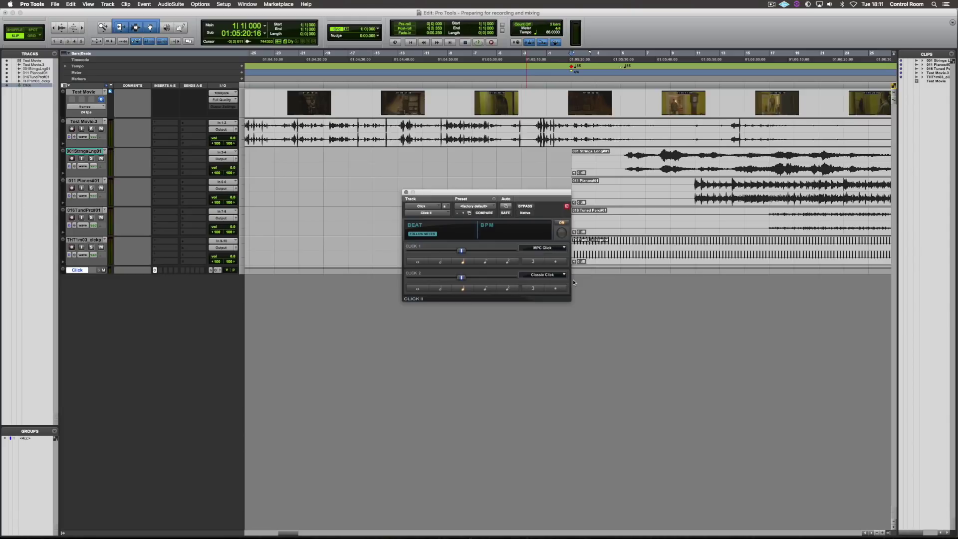
click(536, 275)
mouse_move(539, 288)
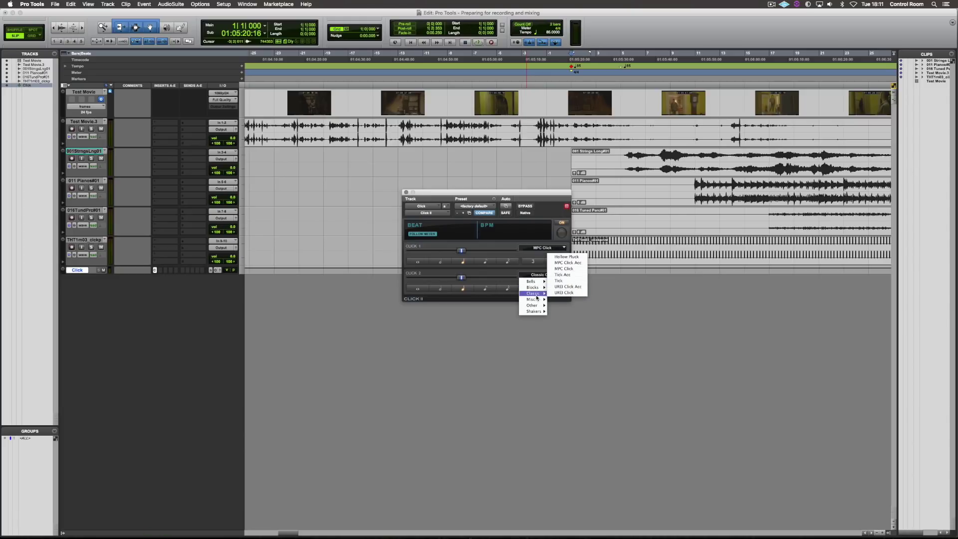
click(569, 281)
click(406, 192)
- Play the cue, mute the Test Movie.3 audio, compare the clickprint with the Click track by alternating mutes, and finish with the clickprint muted
key(space)
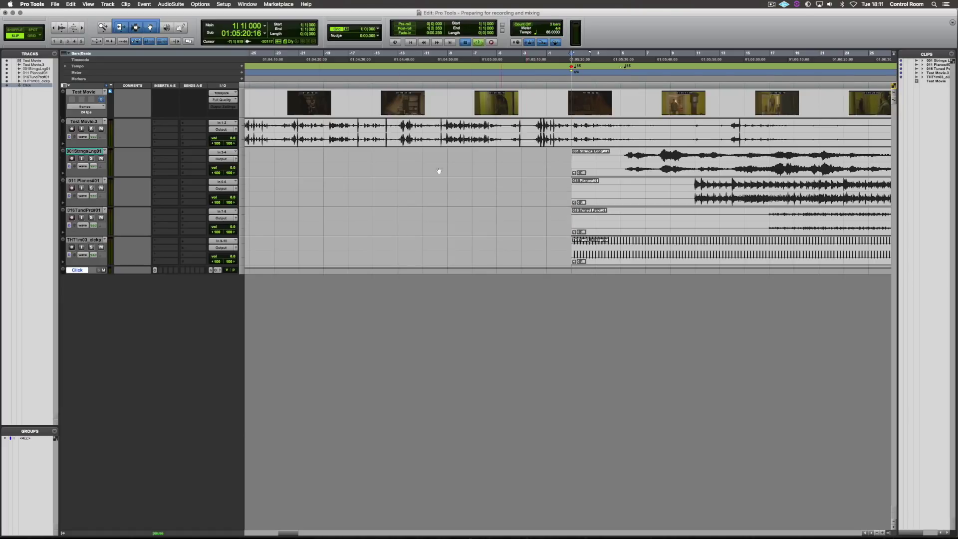
click(101, 129)
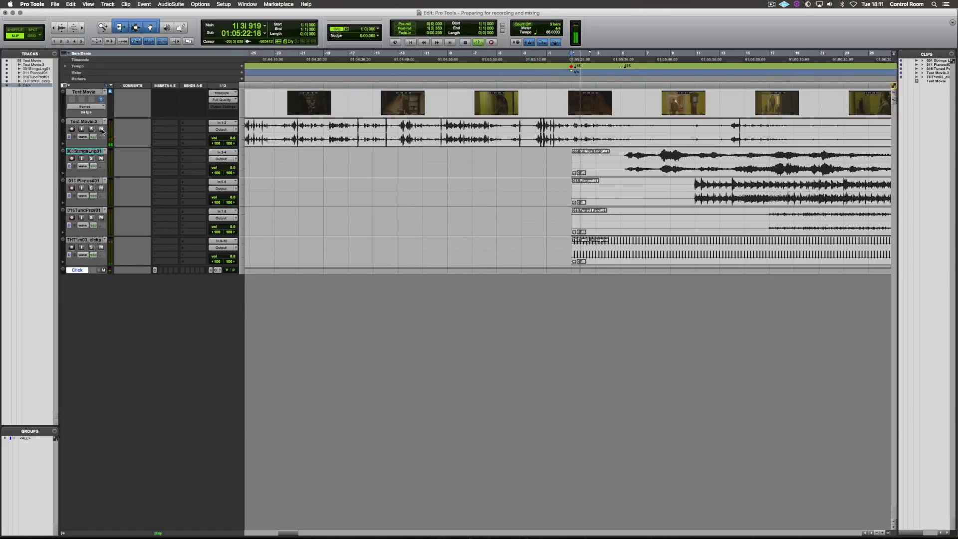
click(100, 248)
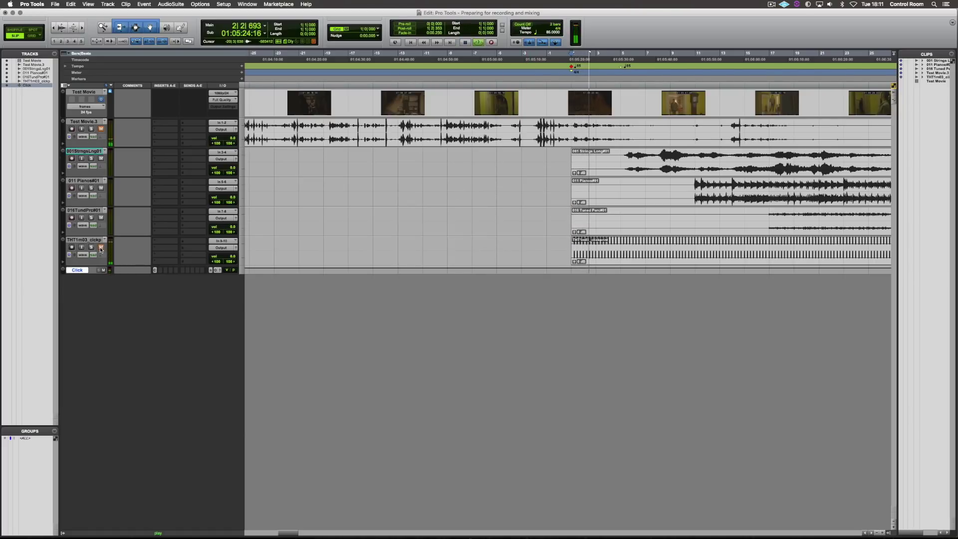
click(101, 247)
click(103, 270)
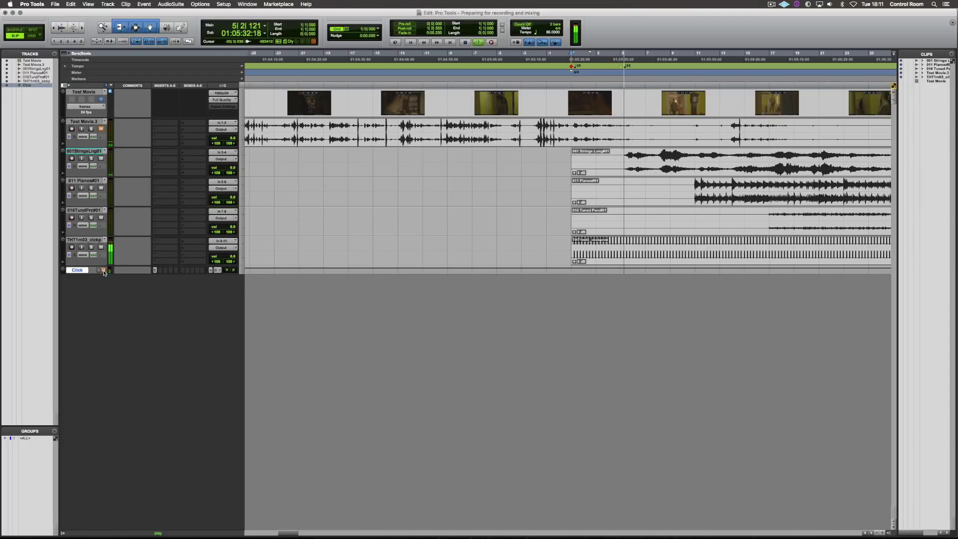
key(space)
click(101, 247)
click(104, 269)
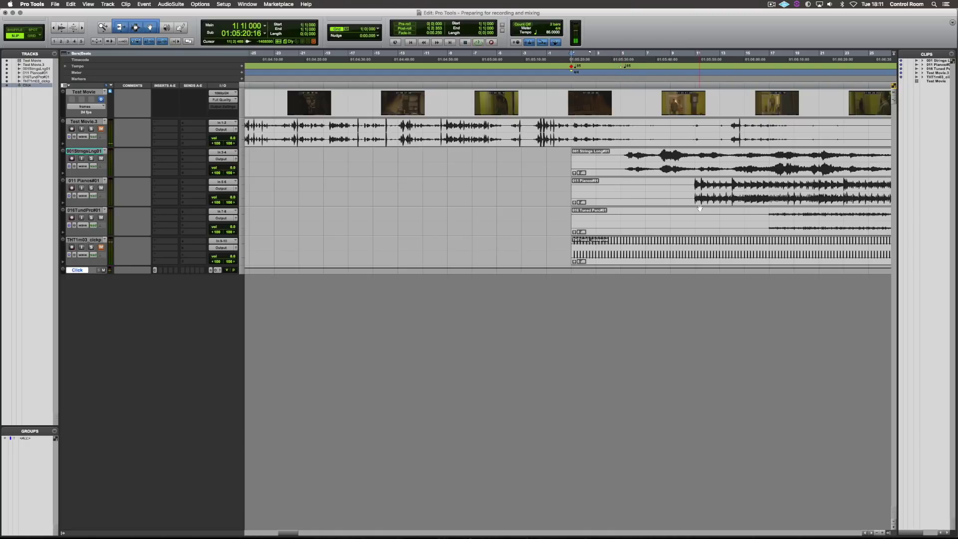
- Open the Big Counter and place it above the timeline beside the transport controls
scroll(703, 208, right, 1)
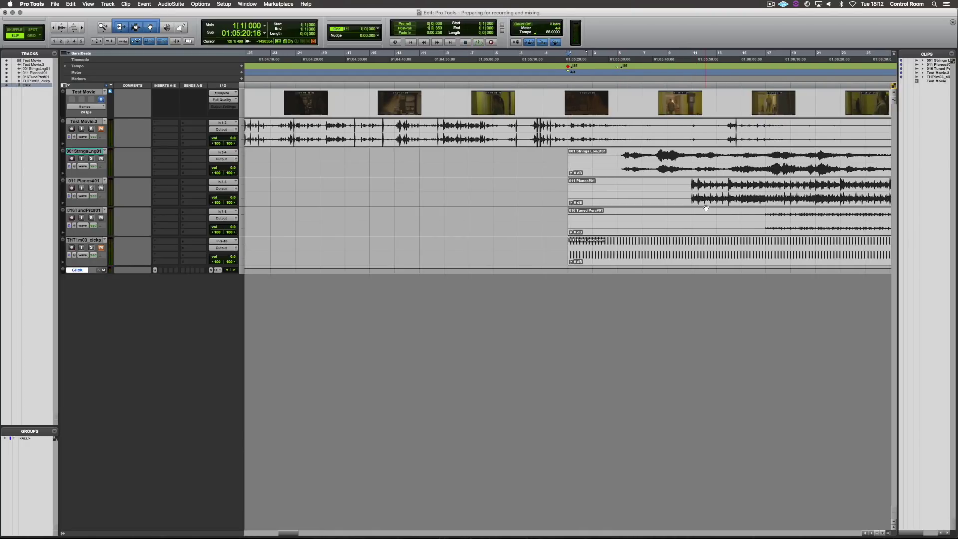
click(247, 5)
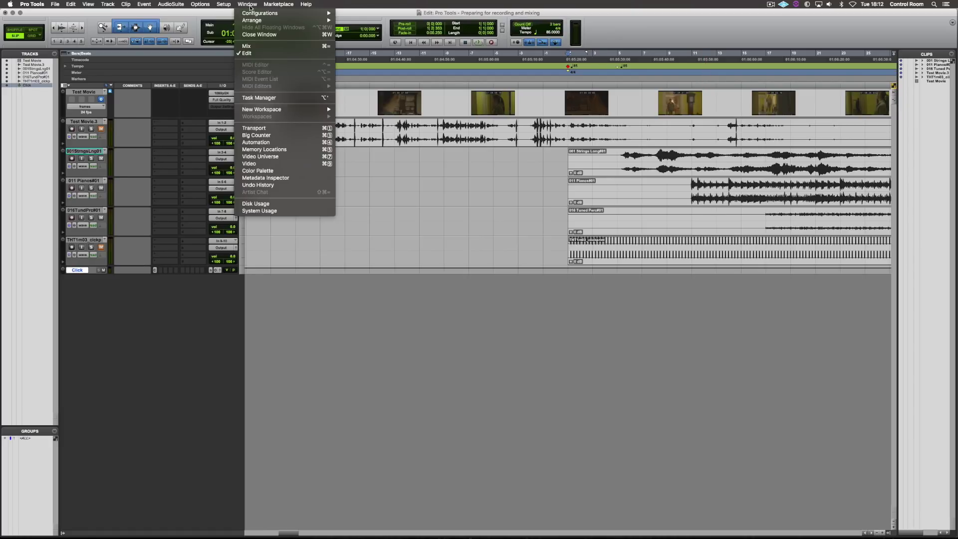
click(257, 135)
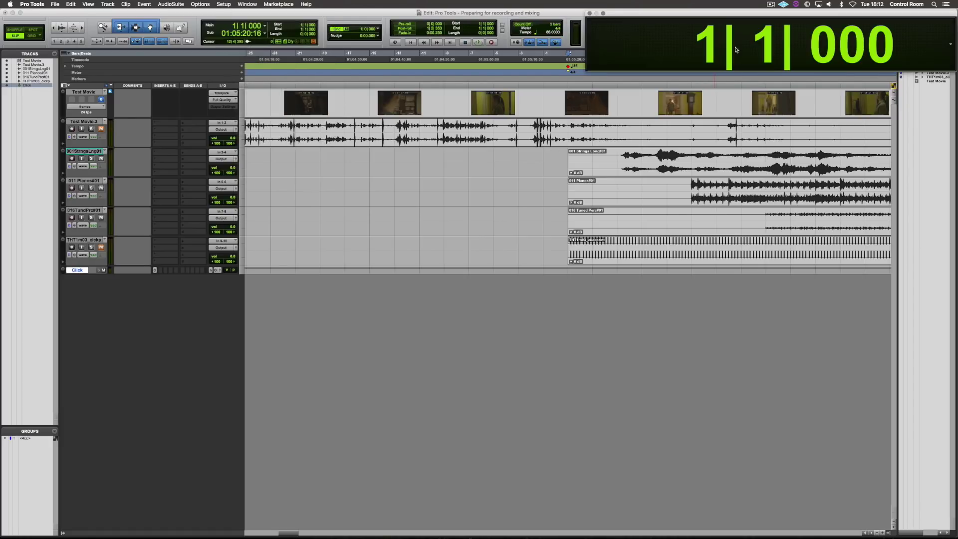
drag(726, 19, 743, 19)
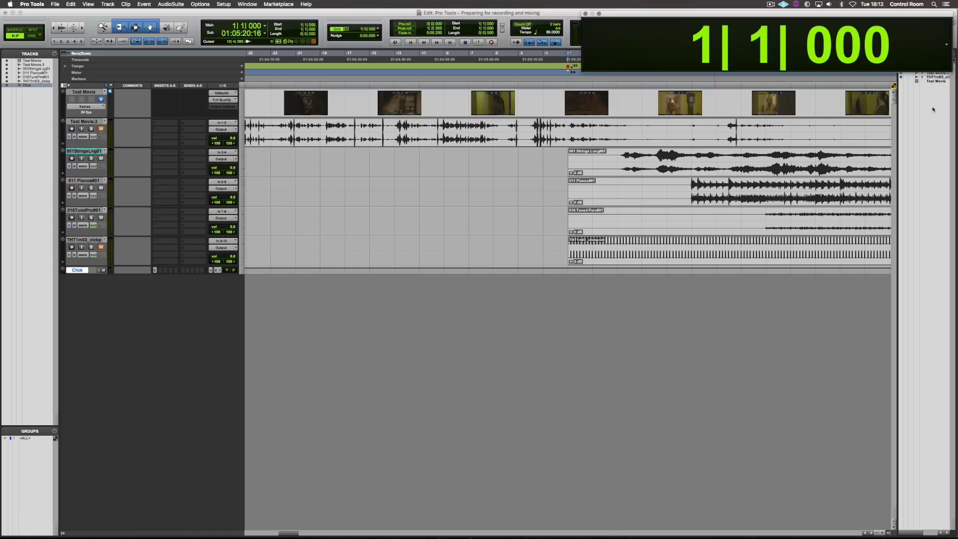
- Choose Bars/Beats as the Big Counter's time format and Timecode for the sub counter
click(947, 45)
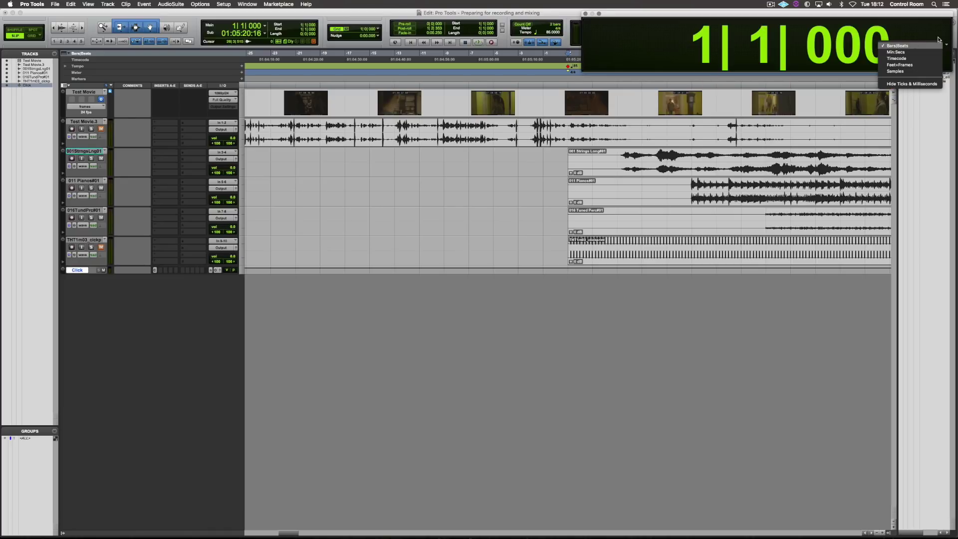
click(938, 40)
click(946, 45)
click(899, 45)
mouse_move(655, 14)
mouse_down()
mouse_move(627, 14)
mouse_move(642, 18)
mouse_up()
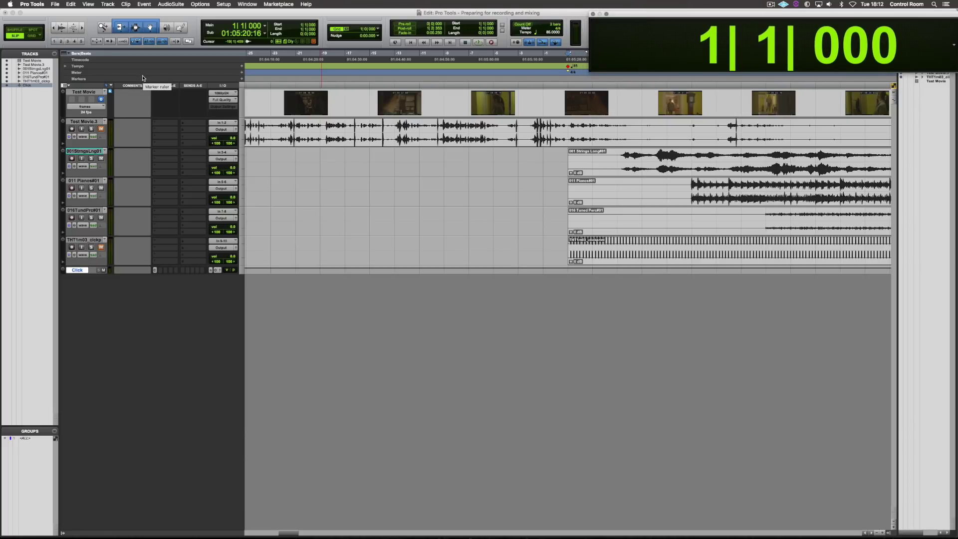
click(265, 33)
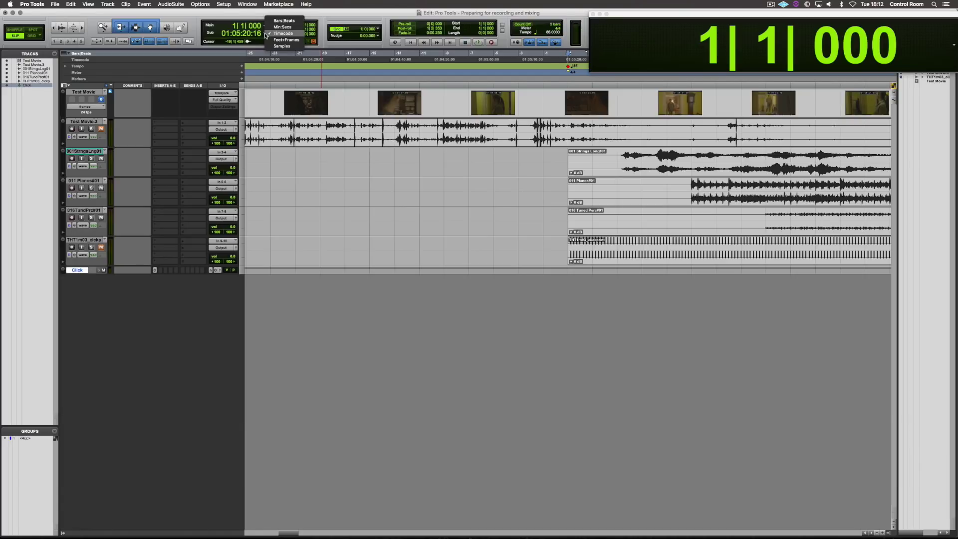
click(273, 34)
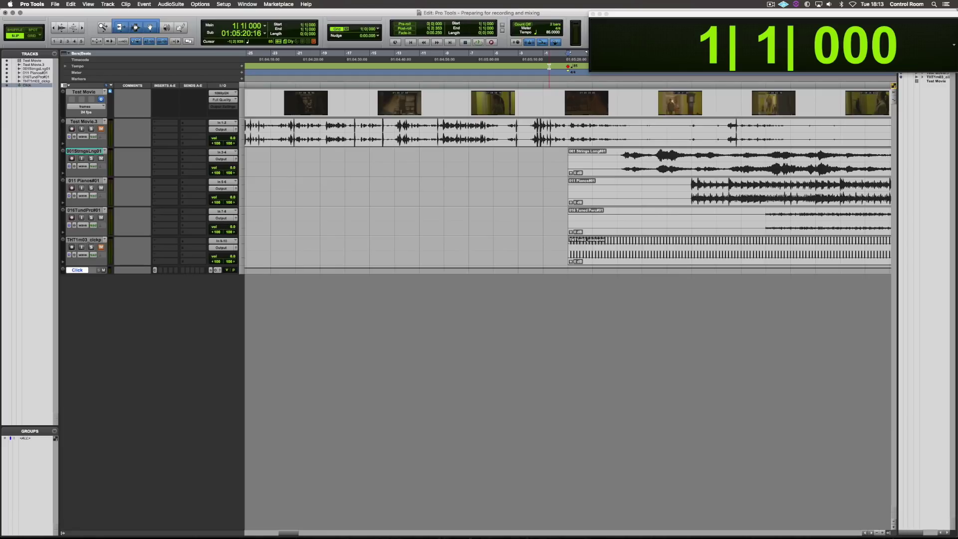
click(491, 44)
click(492, 45)
click(493, 44)
click(494, 43)
click(493, 44)
- Review the output paths in I/O Setup and the I/O settings files offered for import, and close the setup without importing any
click(223, 4)
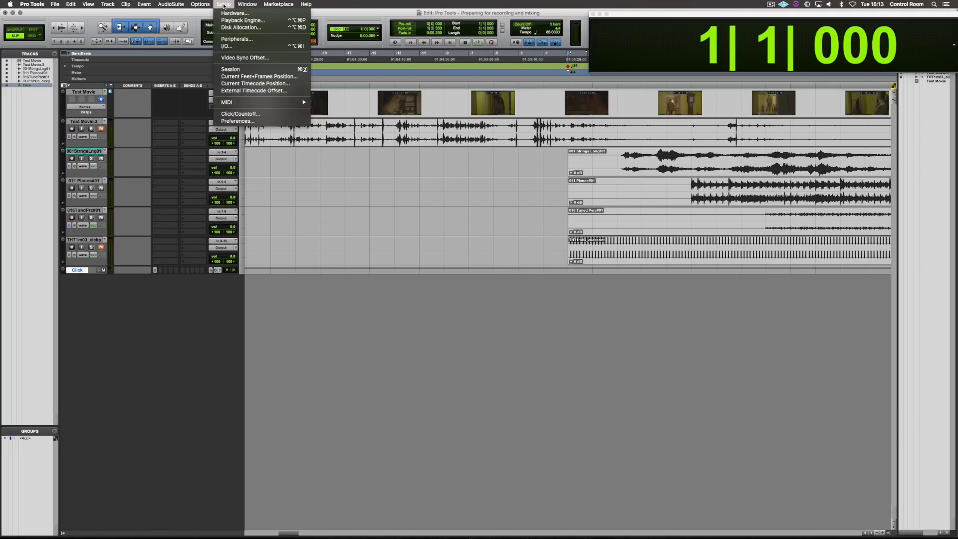
click(227, 46)
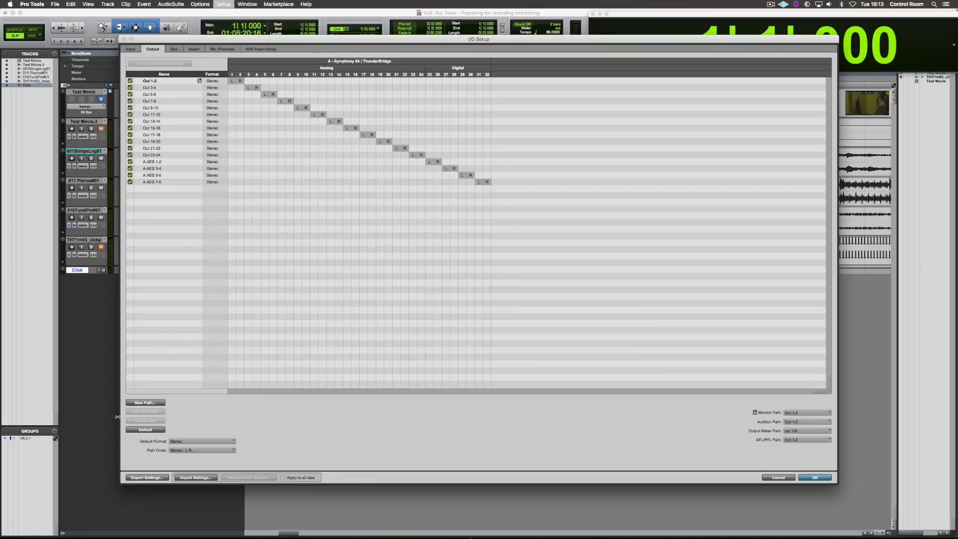
click(187, 478)
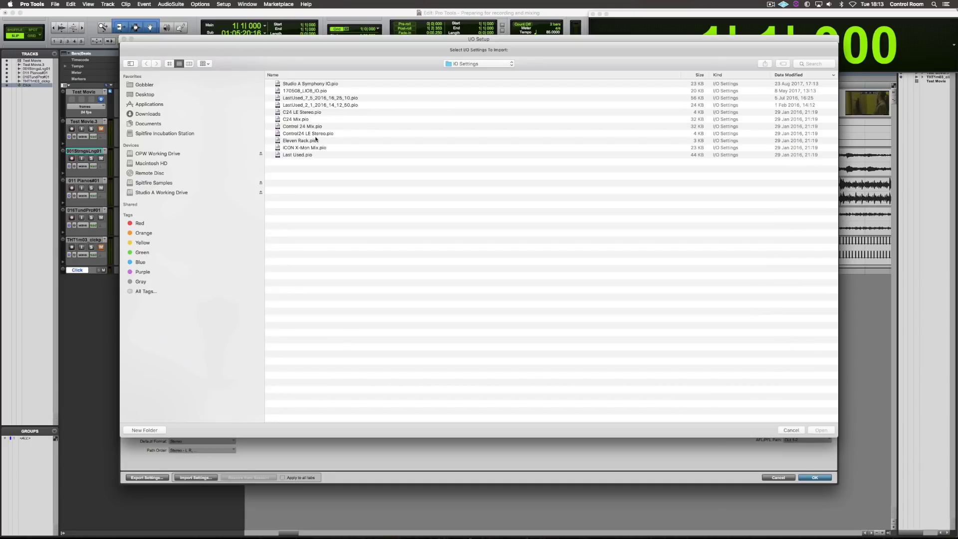
click(791, 430)
click(815, 477)
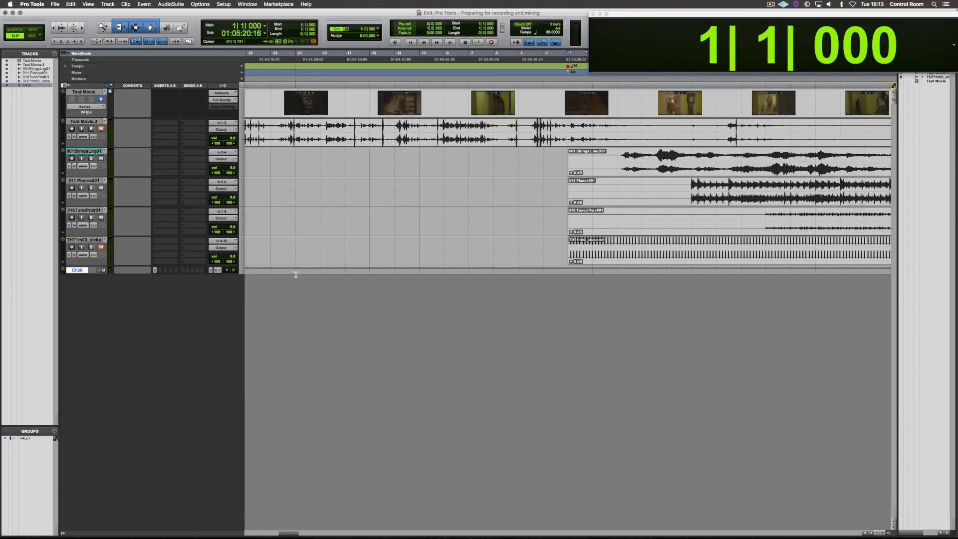
- Colour the clickprint track and its clip yellow, and close the Color Palette
click(84, 240)
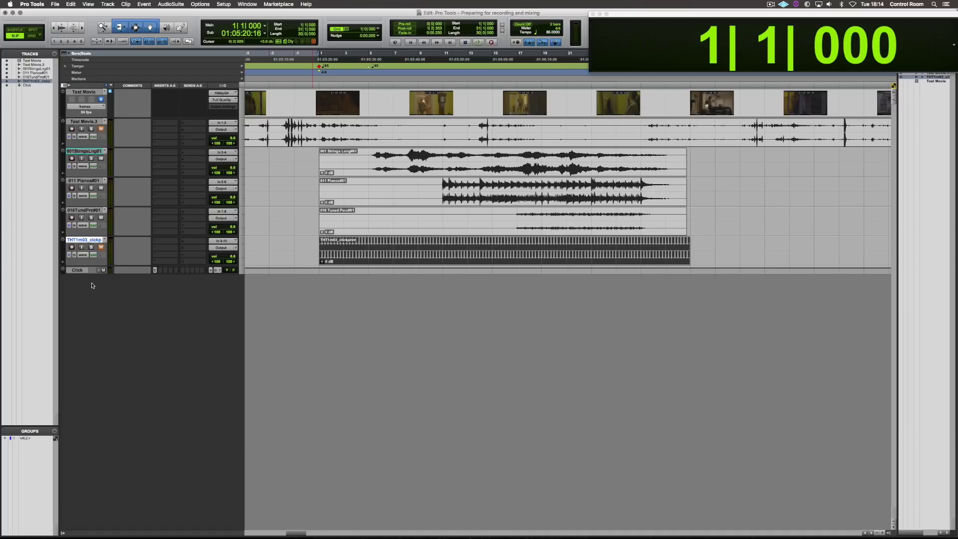
double_click(63, 252)
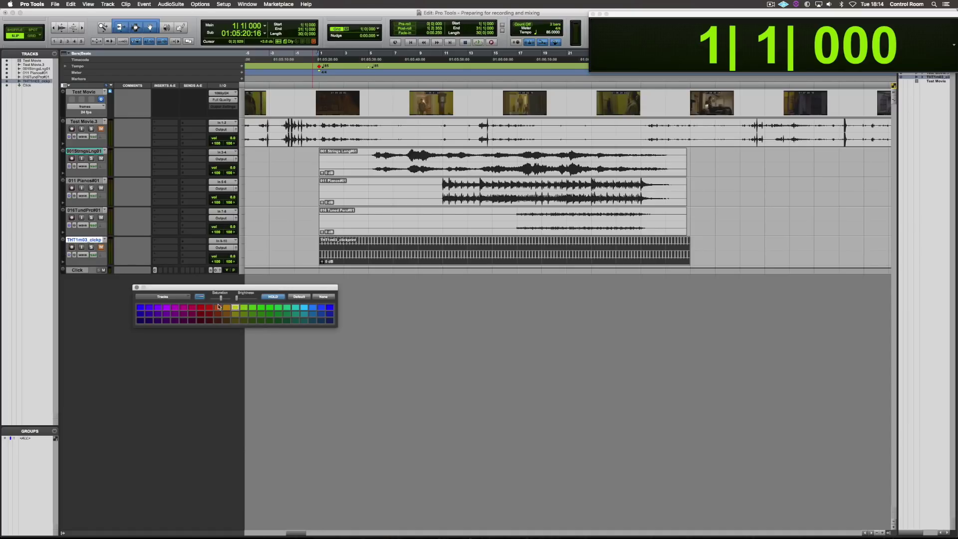
click(184, 298)
click(233, 309)
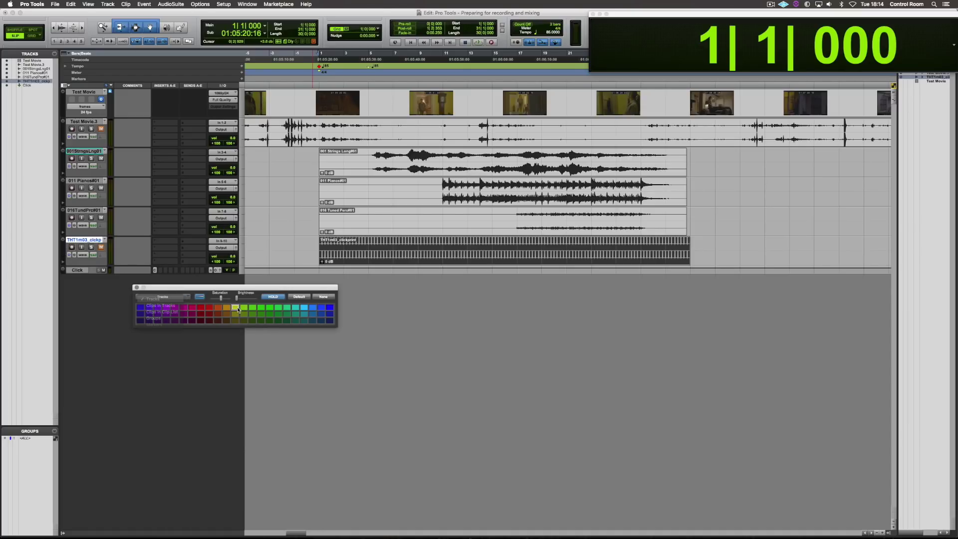
click(234, 307)
click(355, 259)
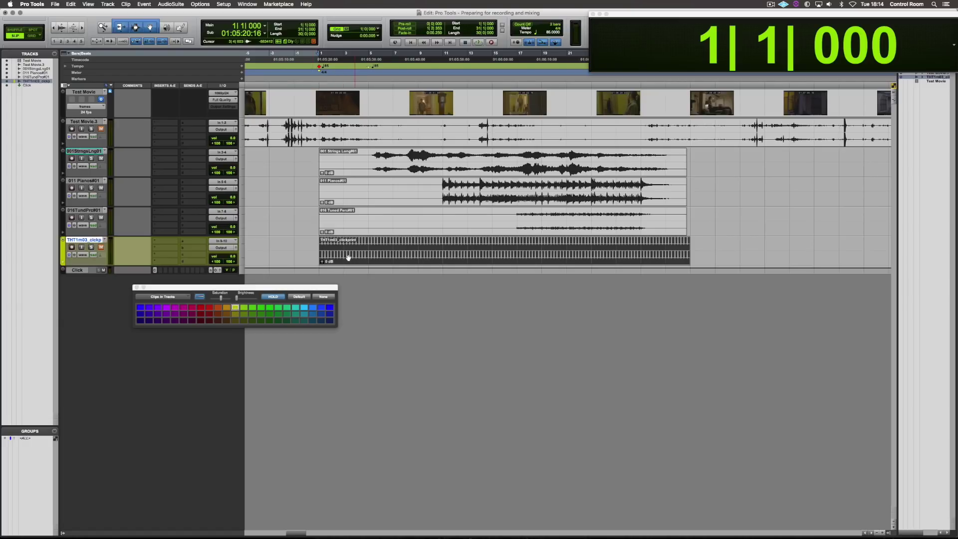
click(235, 308)
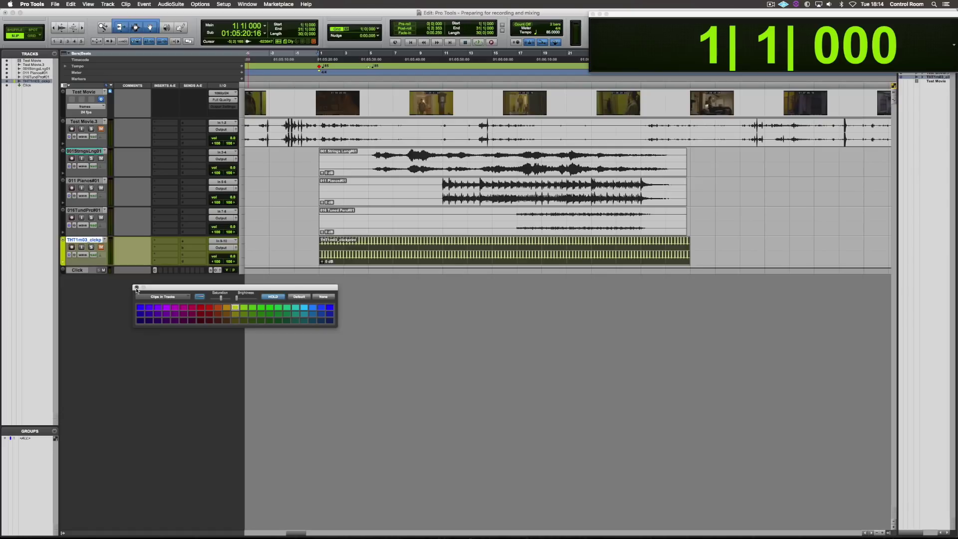
click(136, 289)
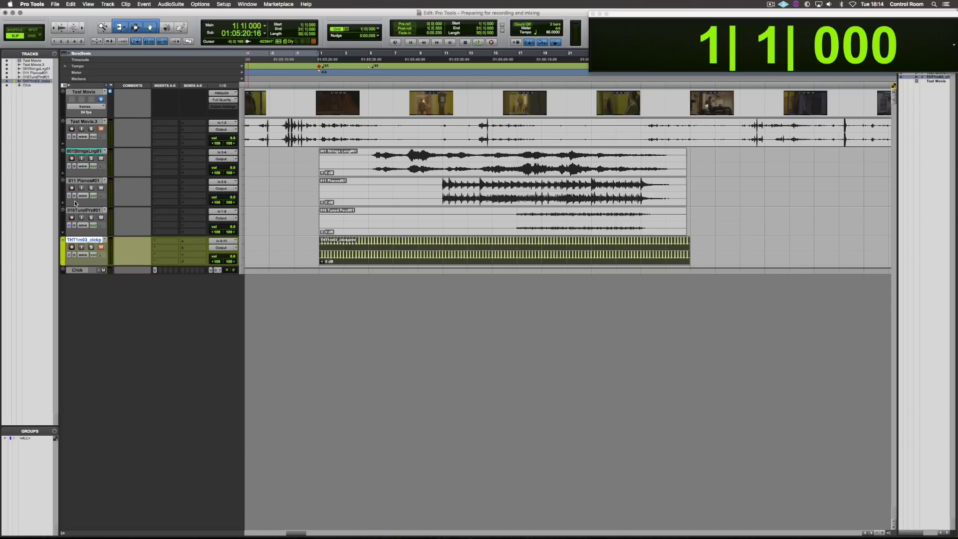
- Create a Mix/Edit group named Piano & Strings from the Strings Long and Pianos tracks
click(80, 151)
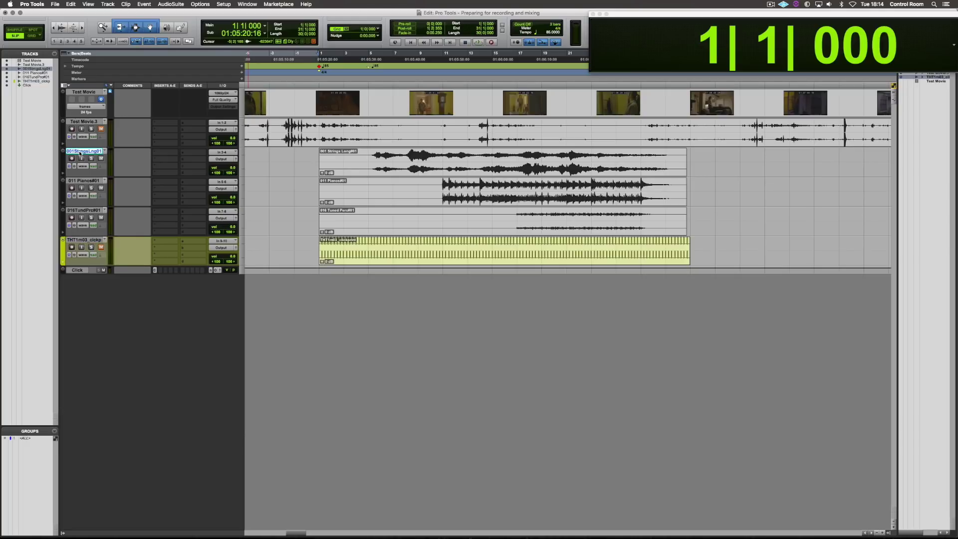
click(84, 181)
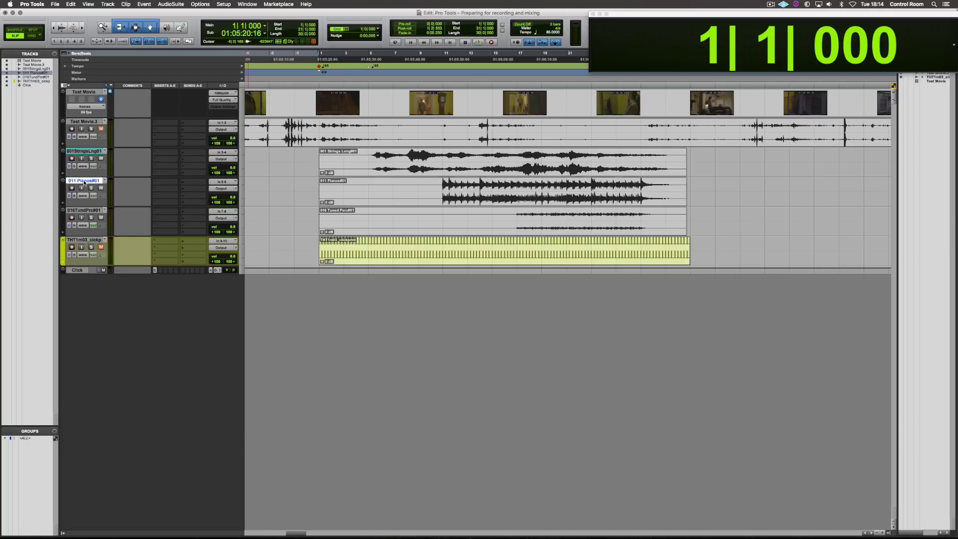
shift+click(90, 151)
key(super+g)
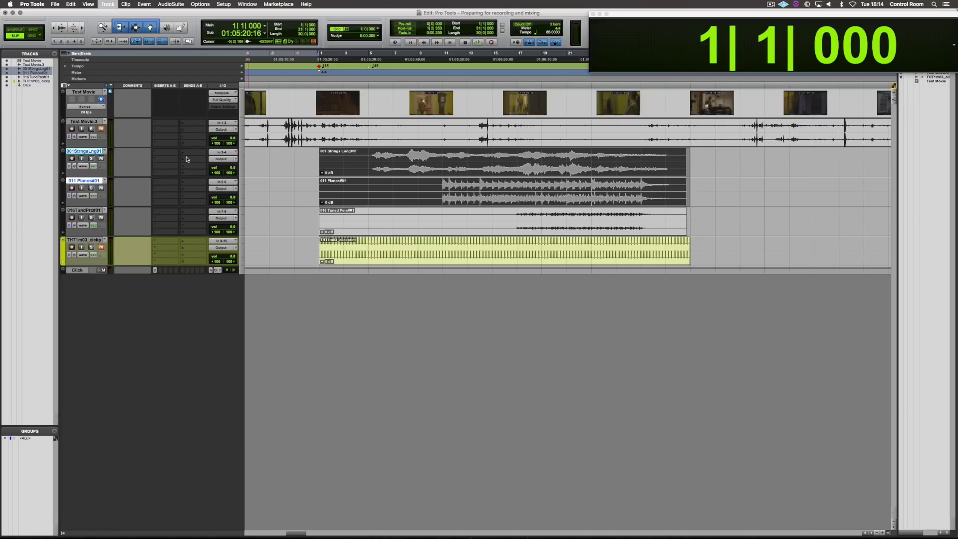
text(Pi)
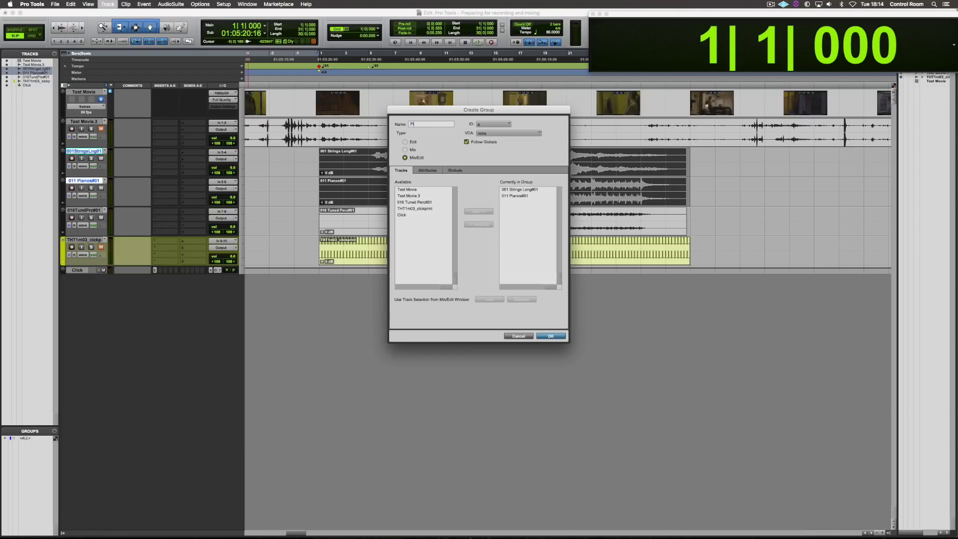
text(ano & Strings)
key(Return)
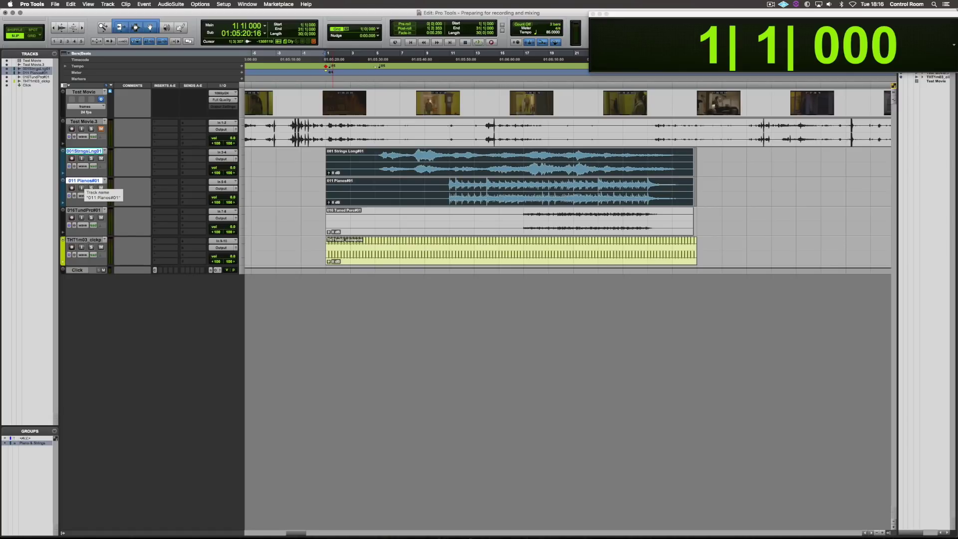
- Locate the playhead near bar 11, where the pianos enter, and return it to bar 1 at the start of the cue
click(324, 119)
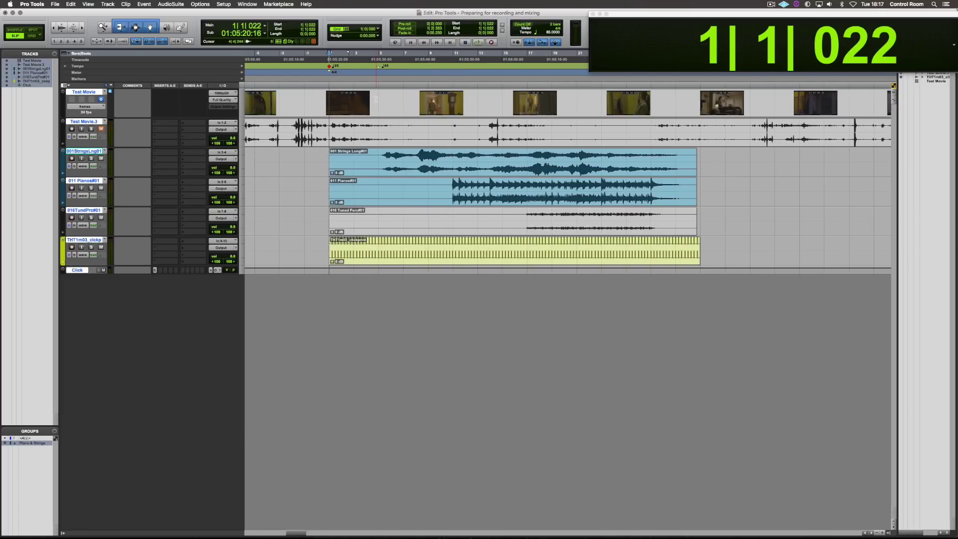
click(456, 55)
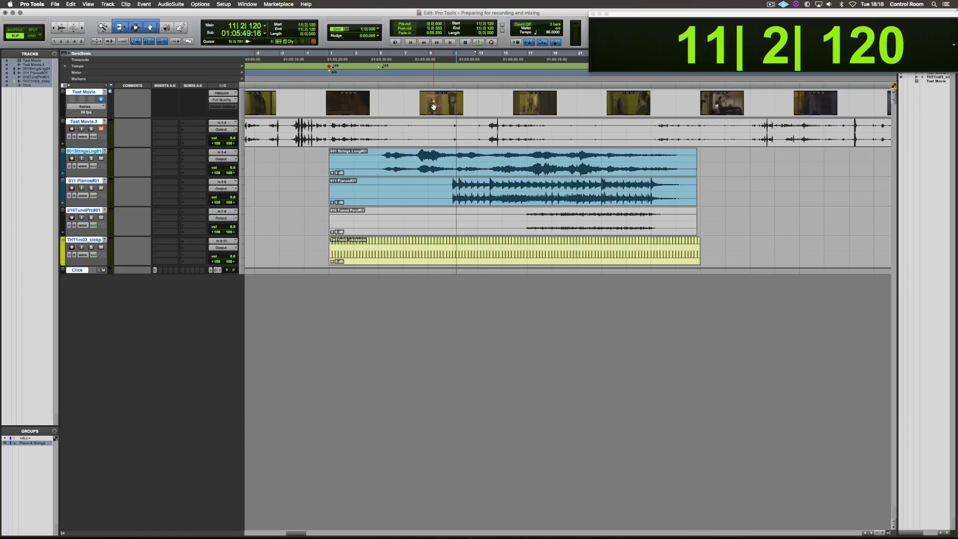
click(331, 54)
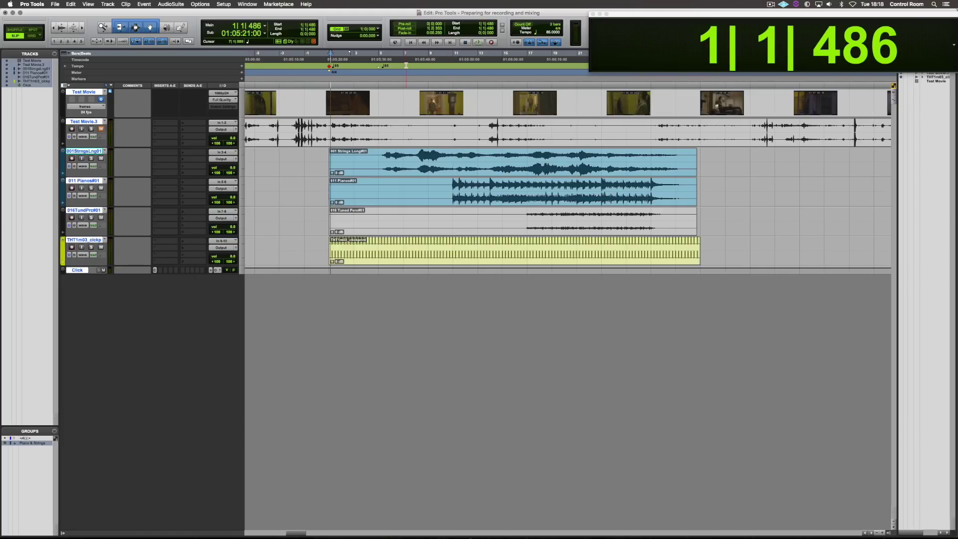